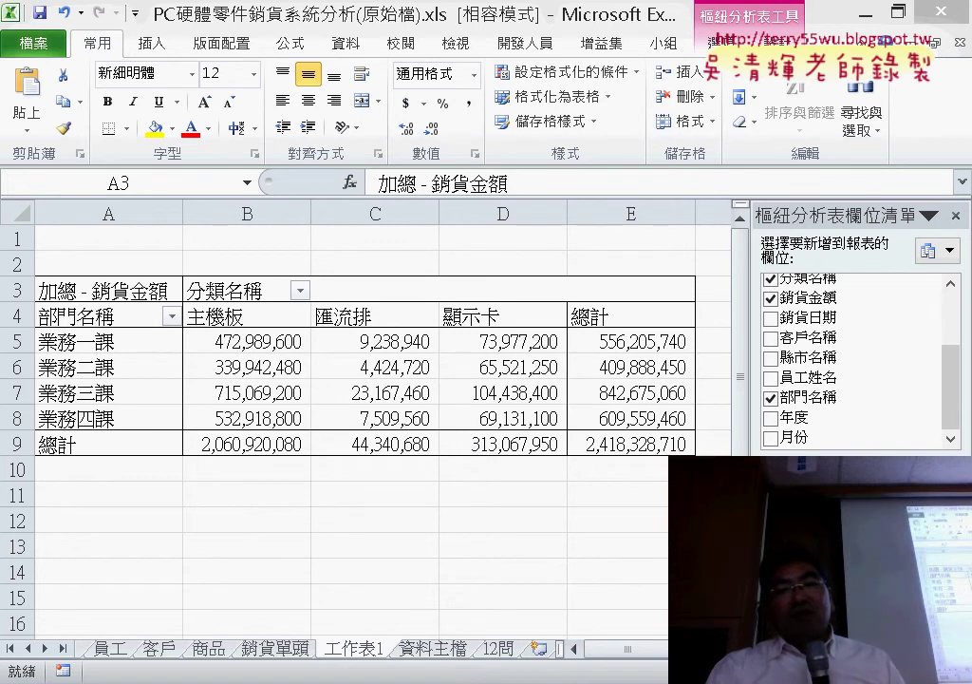
Put the 分類名稱 categories in the rows and the 部門名稱 departments in the columns
key(alt+Tab)
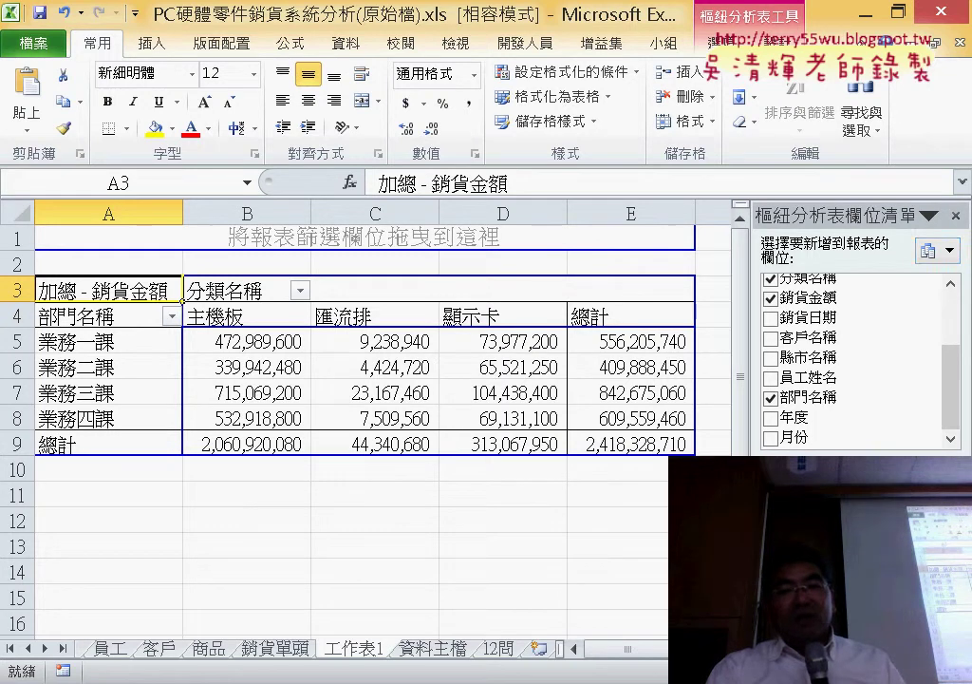
drag(224, 289, 224, 316)
drag(76, 315, 224, 291)
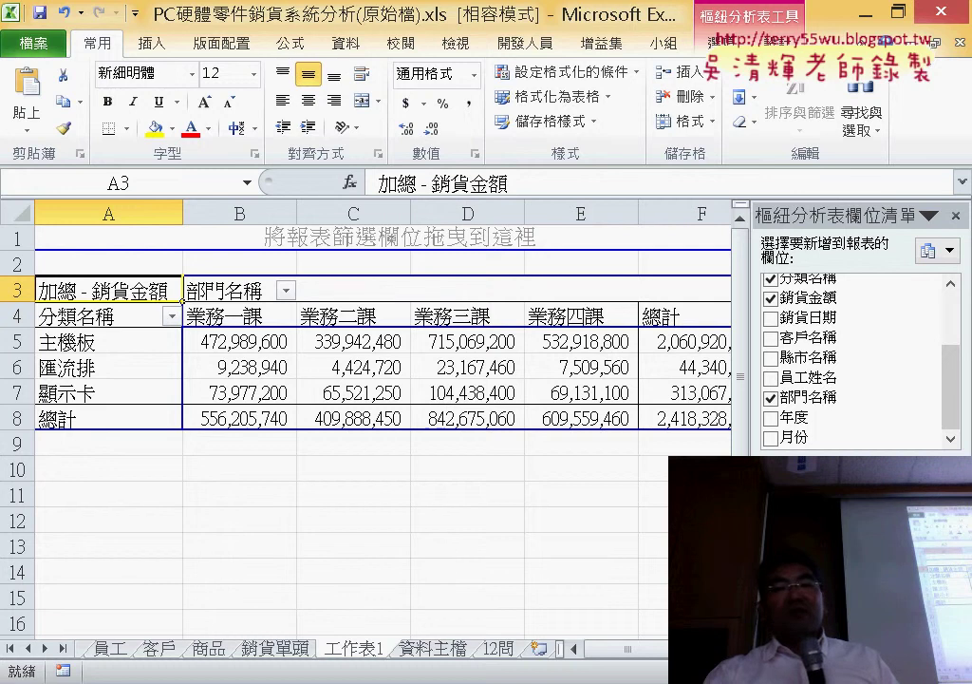
drag(228, 190, 228, 237)
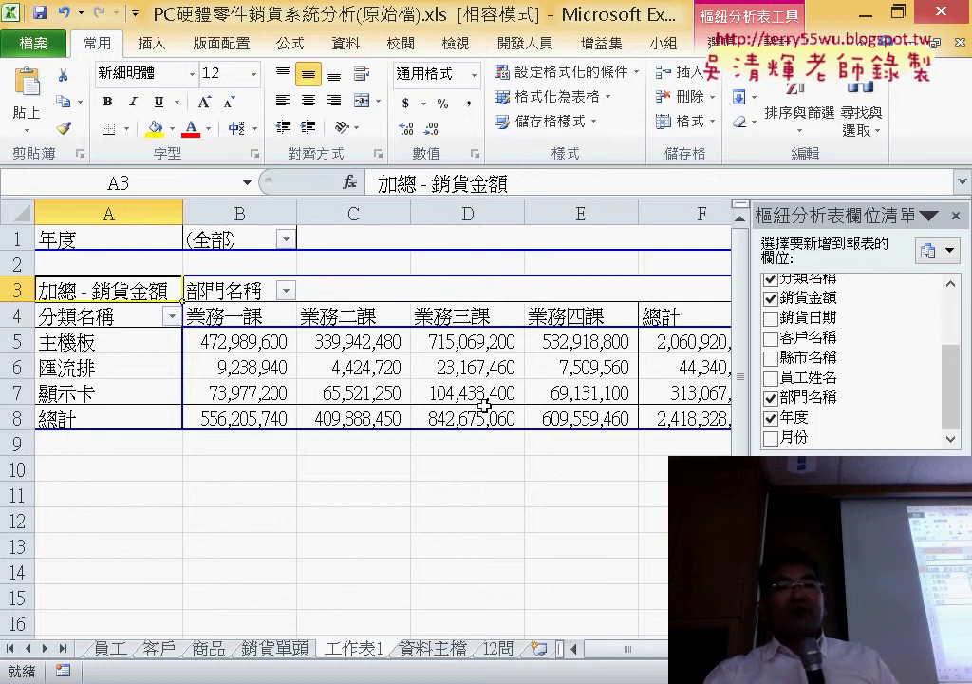
click(285, 240)
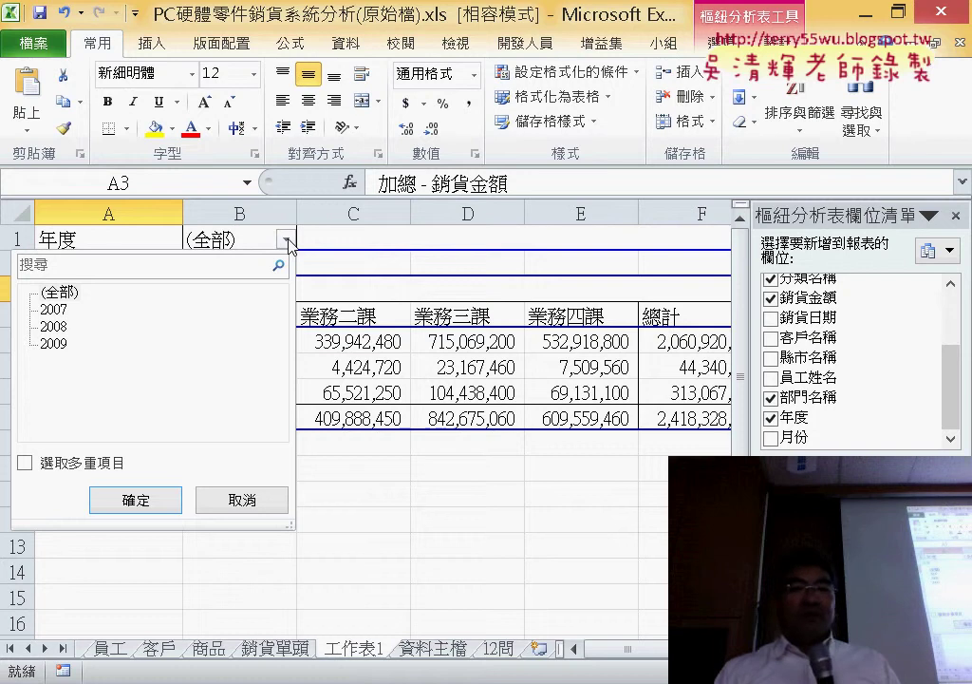
click(239, 500)
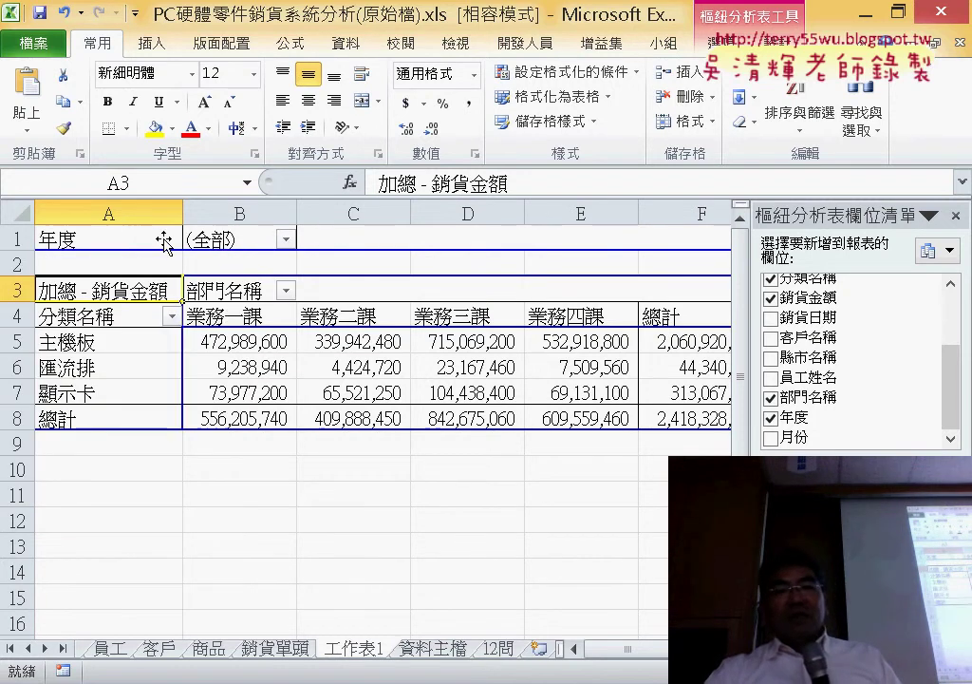
drag(61, 239, 866, 388)
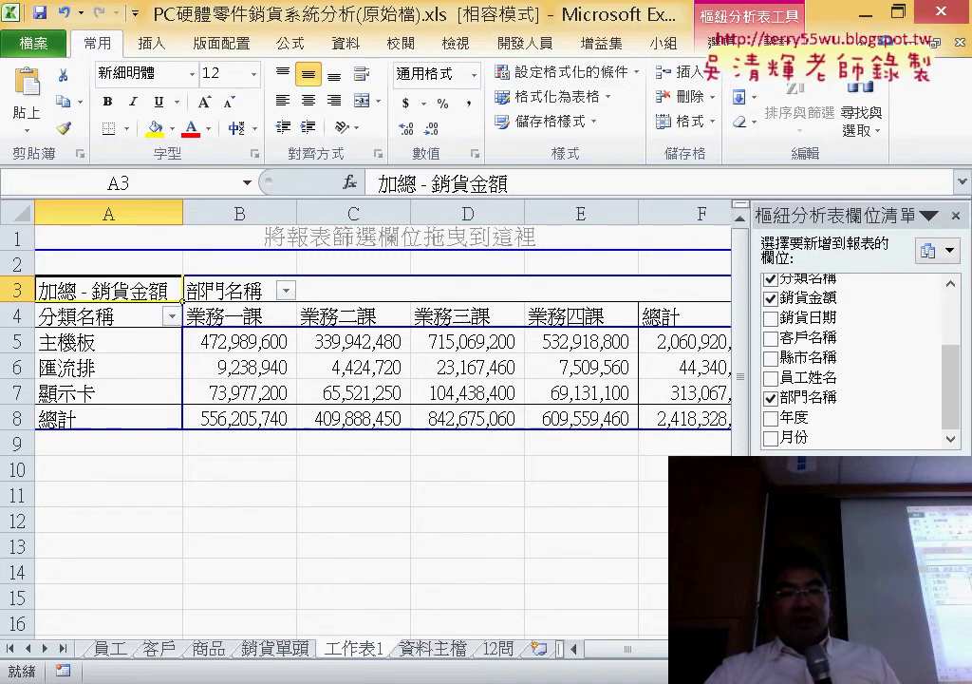
click(496, 649)
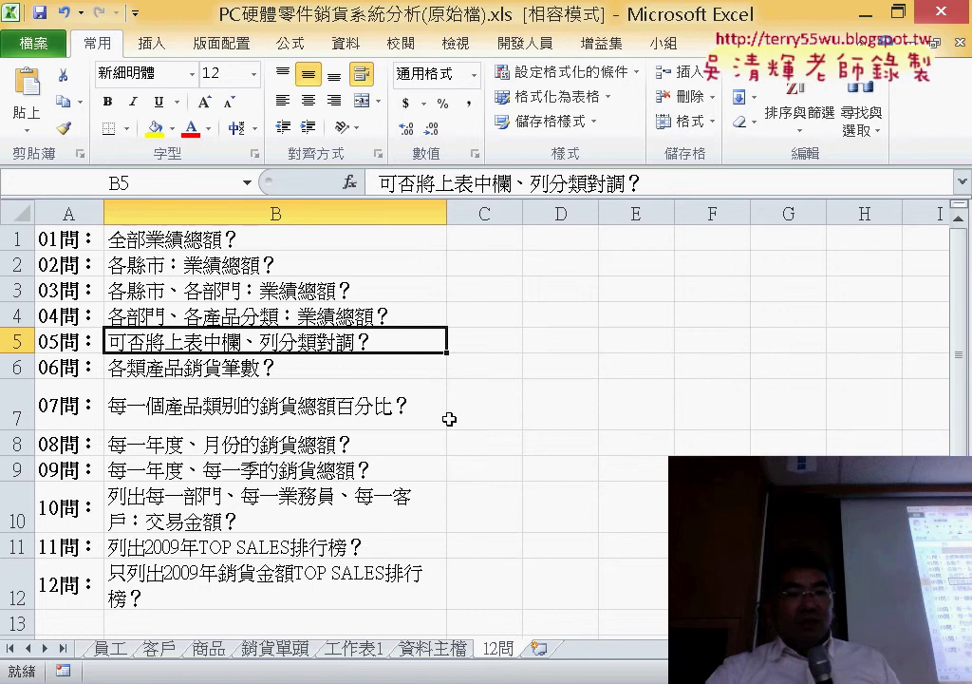
click(267, 373)
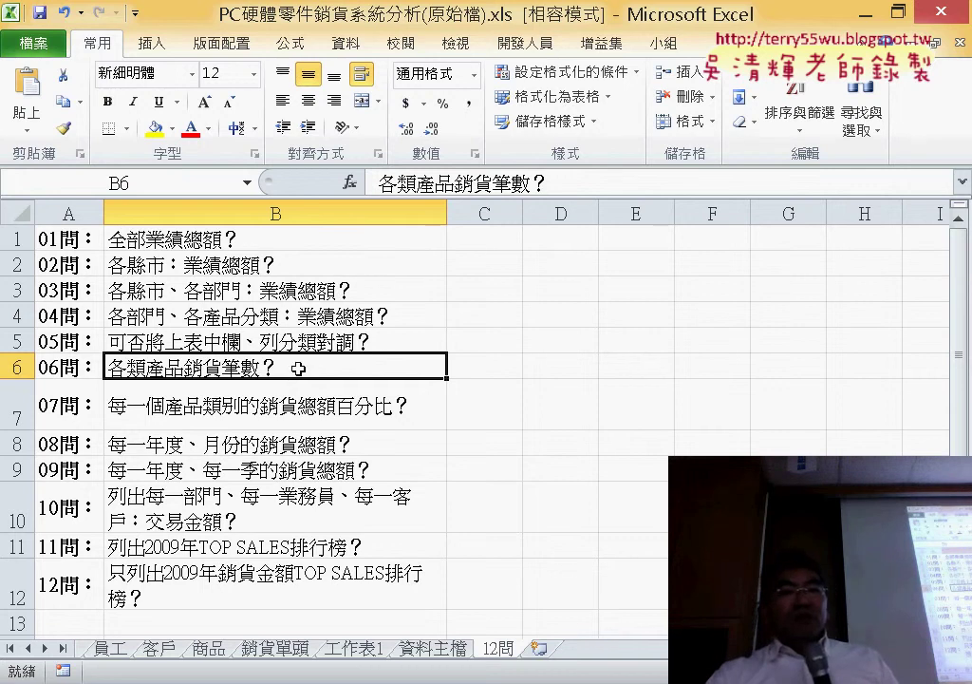
click(867, 13)
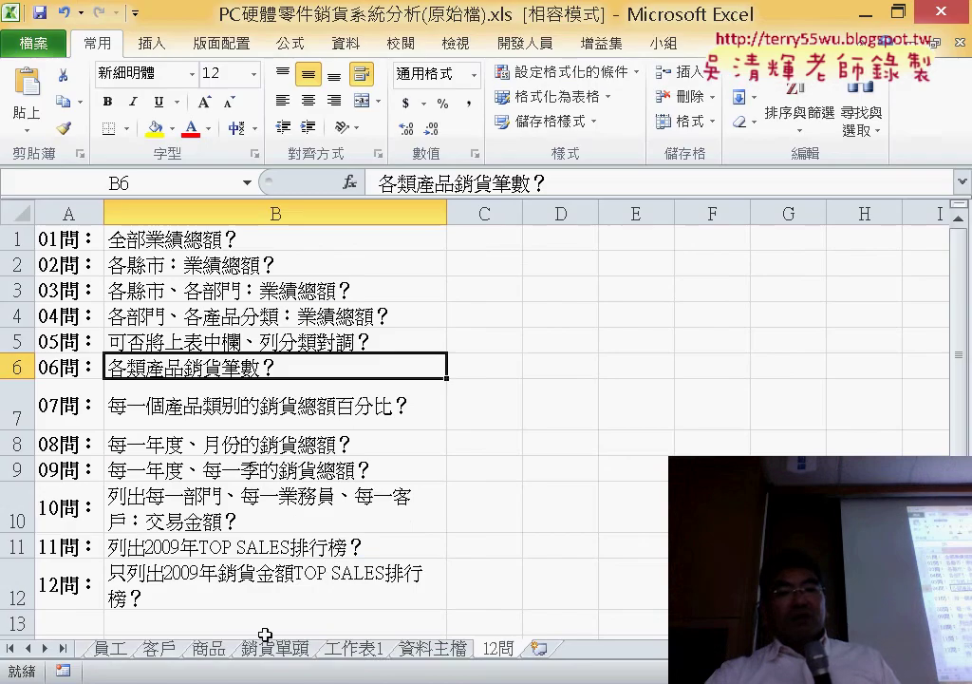
click(353, 649)
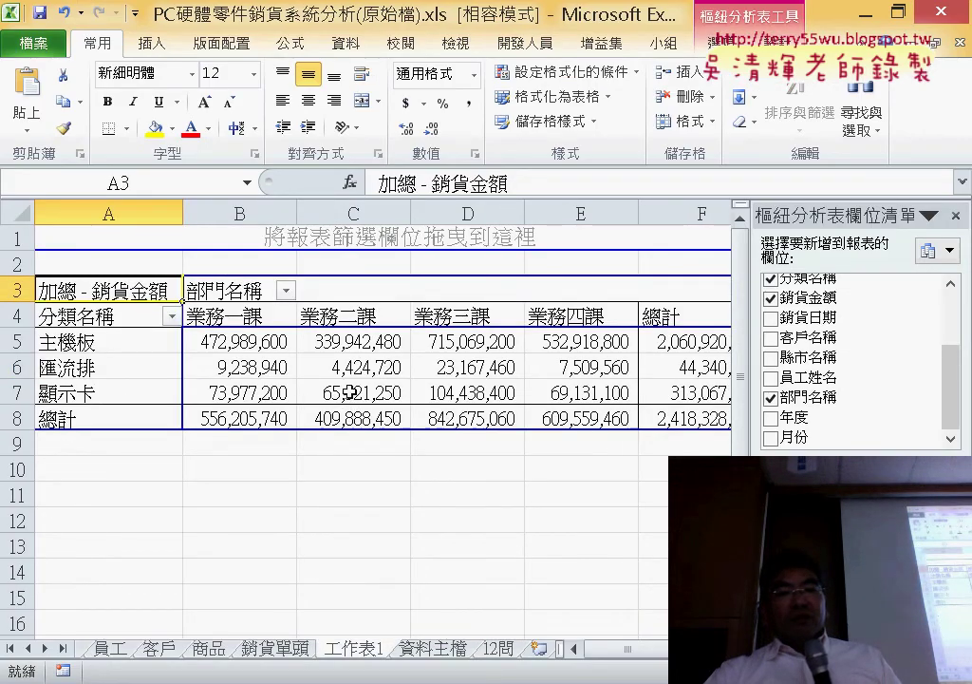
Open 值欄位設定 for the 加總 - 銷貨金額 value field
click(343, 392)
mouse_move(297, 368)
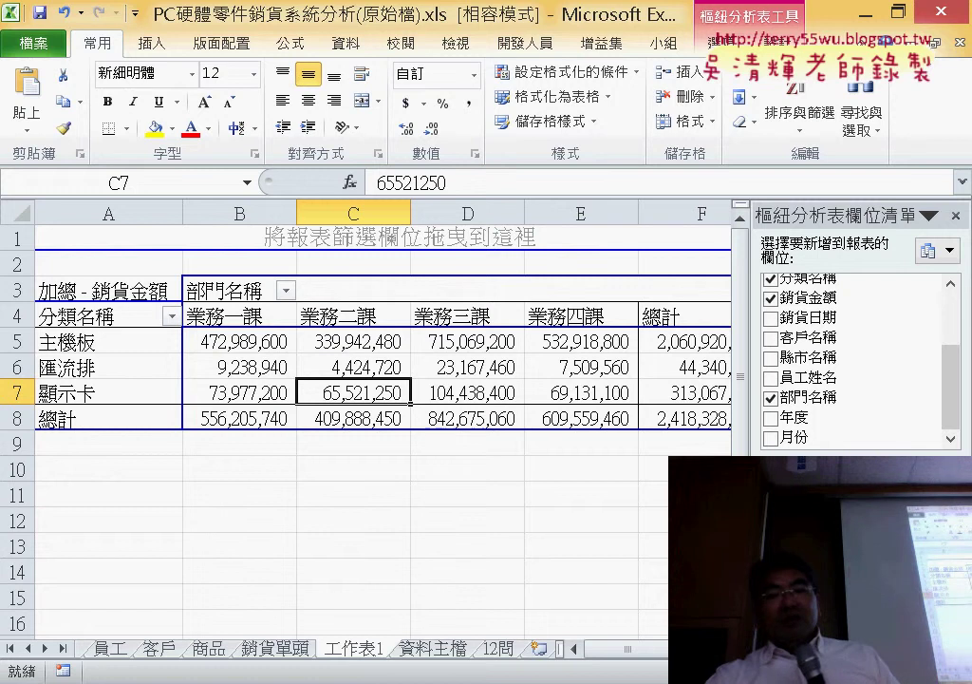
click(883, 617)
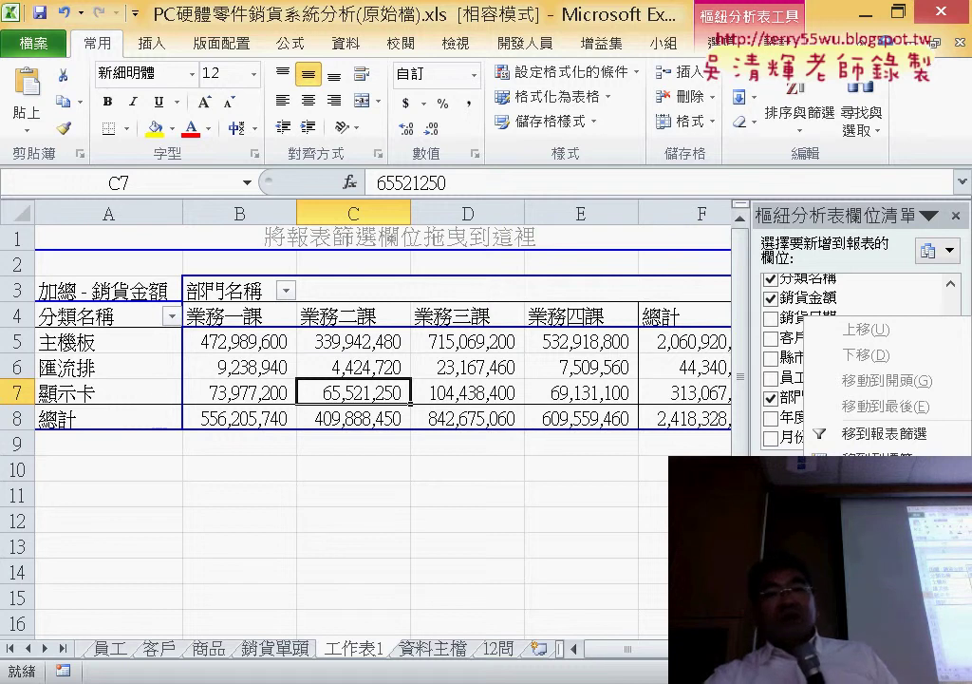
click(883, 570)
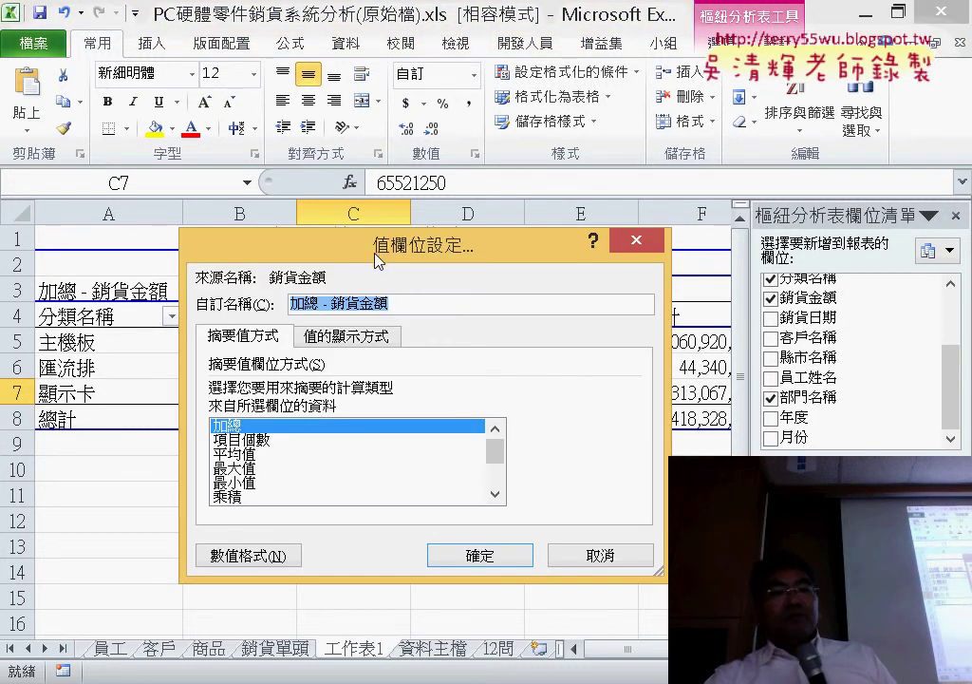
Change the 銷貨金額 summary from 加總 to 項目個數 and confirm
drag(378, 259, 305, 46)
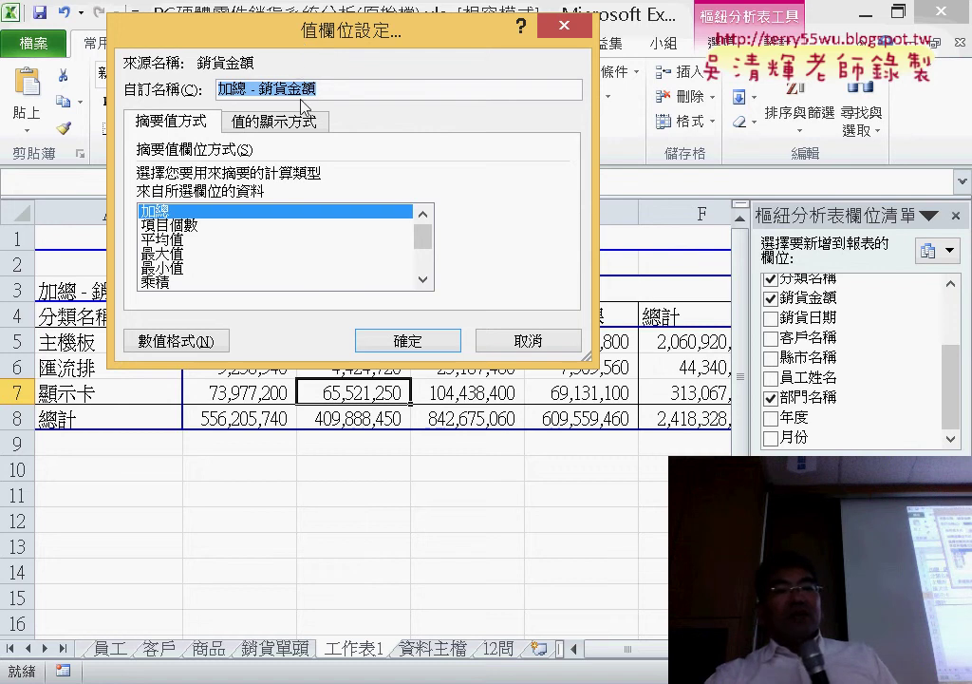
click(190, 226)
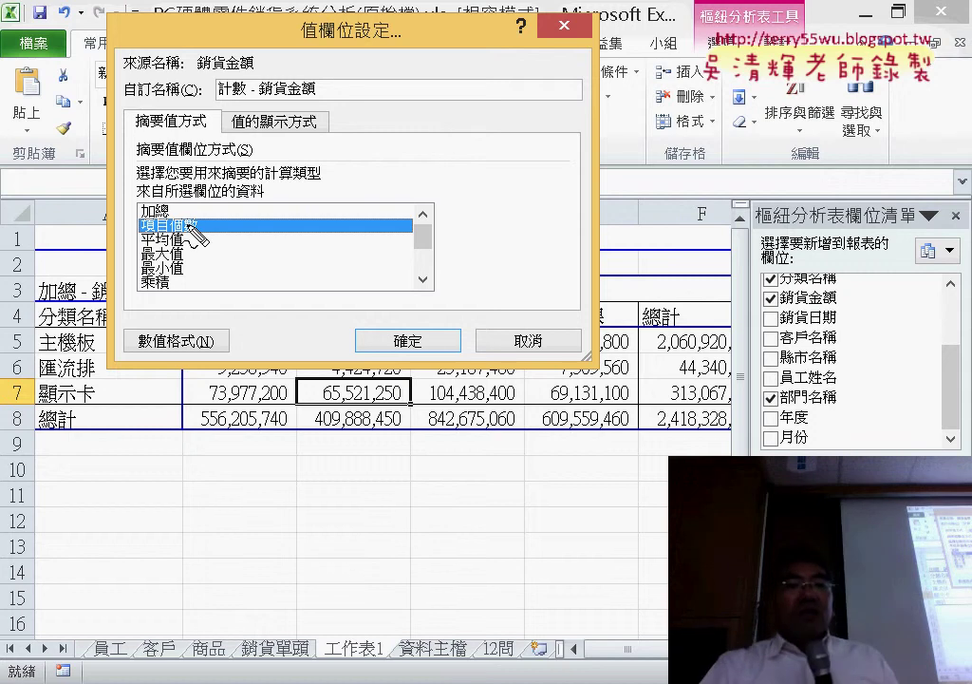
drag(209, 251, 150, 226)
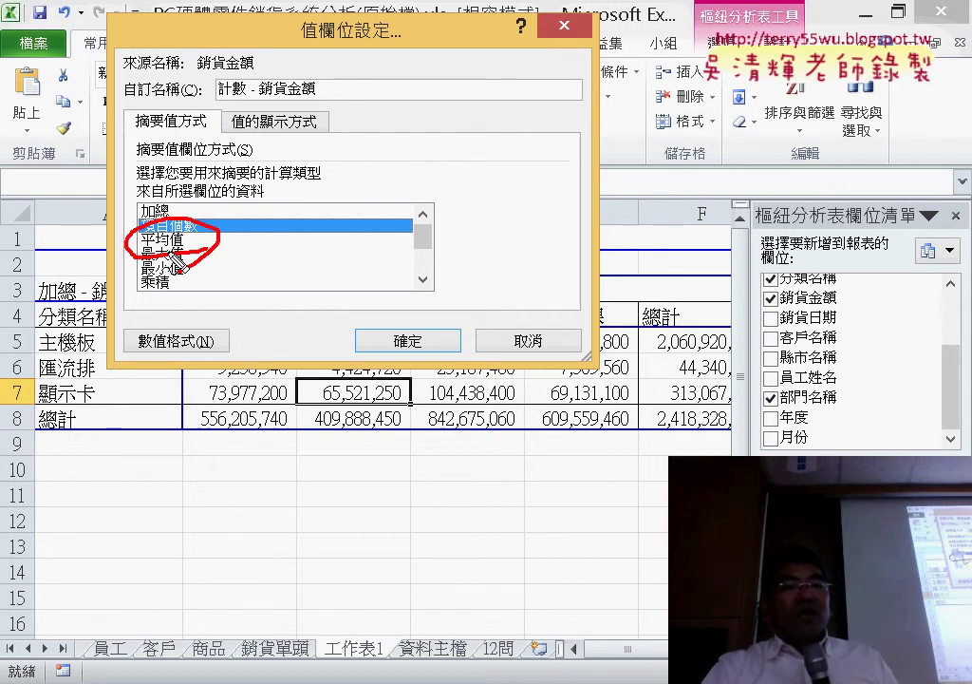
mouse_move(160, 175)
mouse_down()
mouse_move(115, 216)
mouse_move(104, 265)
mouse_up()
drag(95, 188, 93, 269)
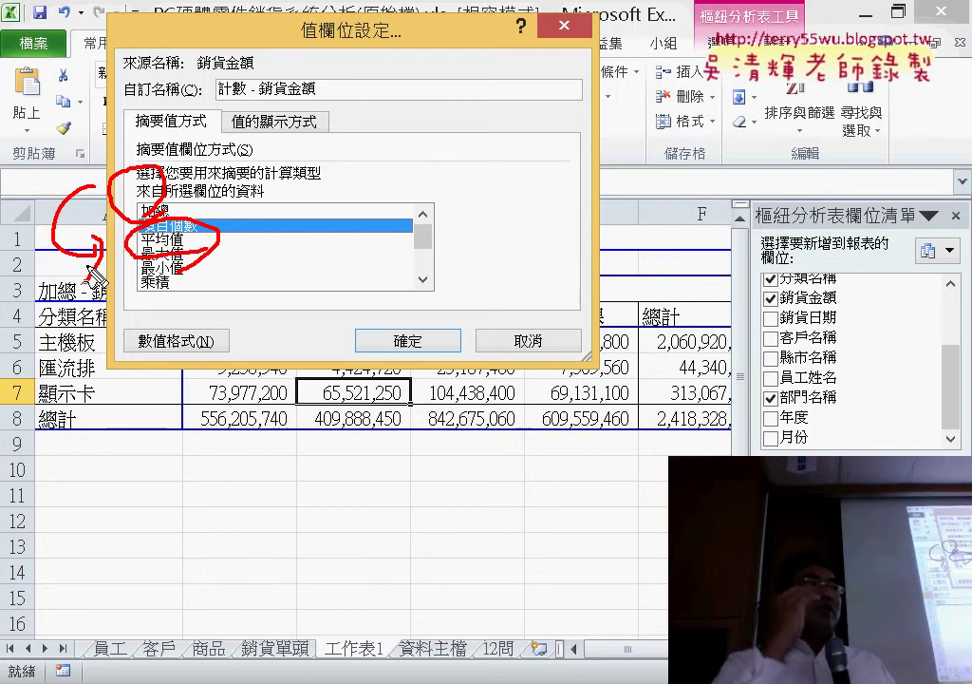
key(Escape)
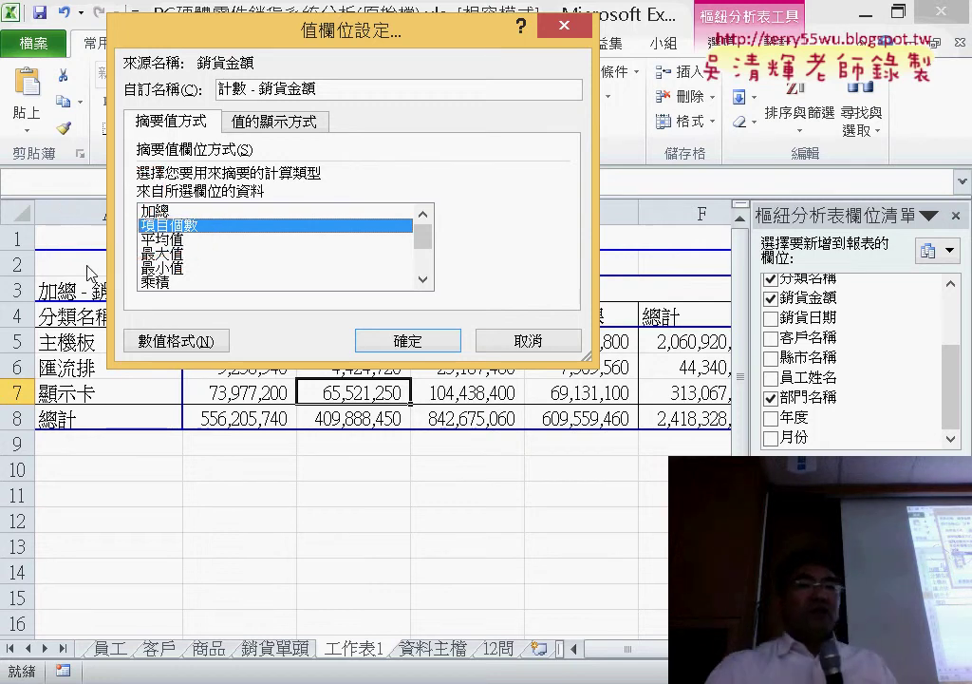
click(441, 347)
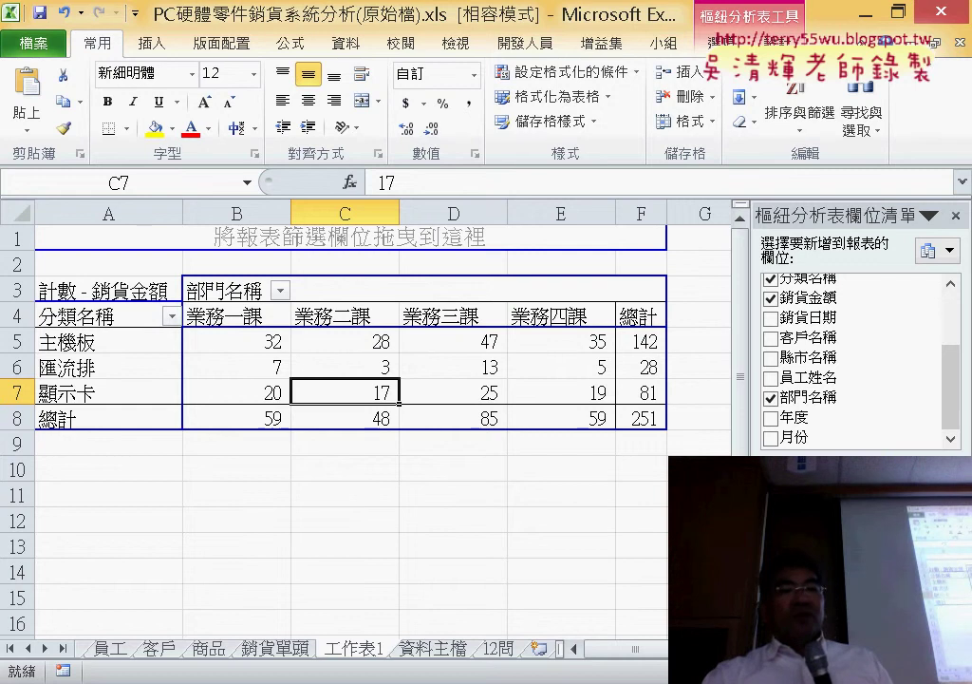
Check the count values in B5:F8, then return to the 12問 sheet
click(243, 341)
click(375, 347)
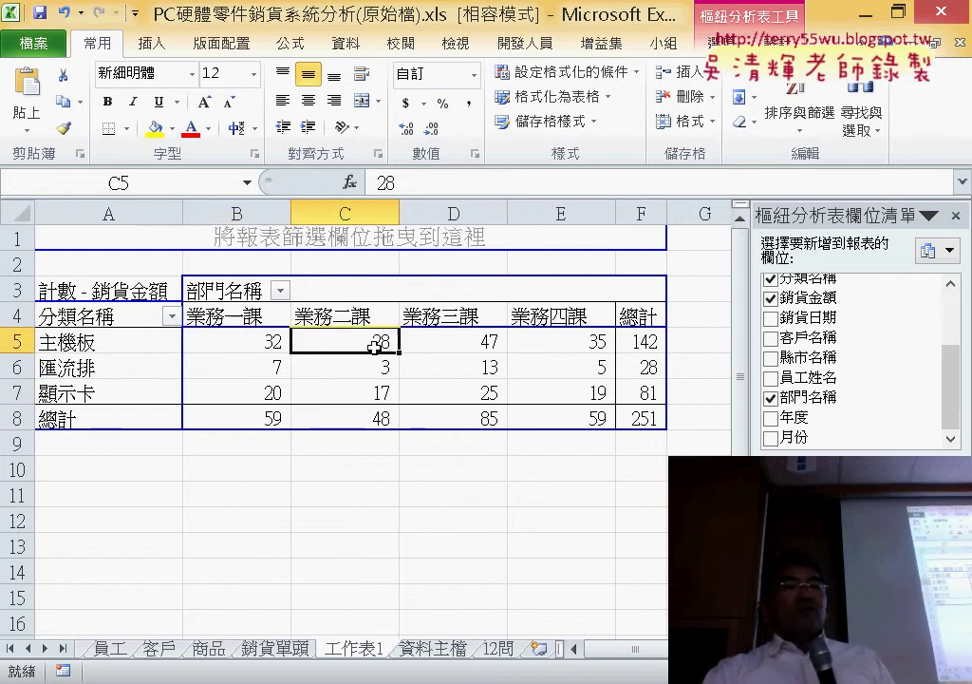
mouse_move(375, 348)
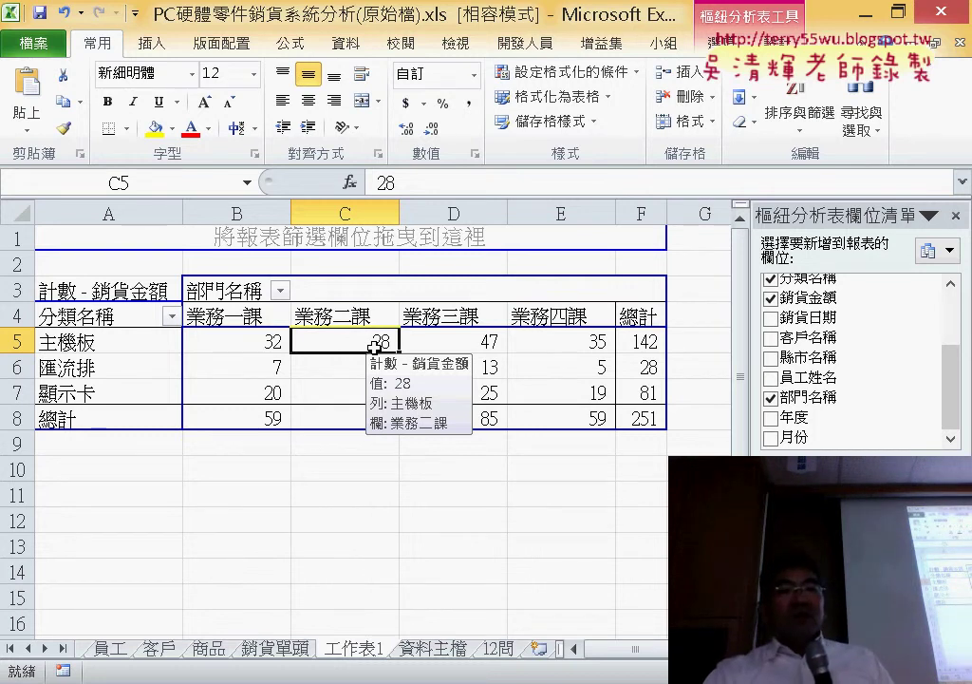
click(314, 368)
drag(251, 341, 654, 415)
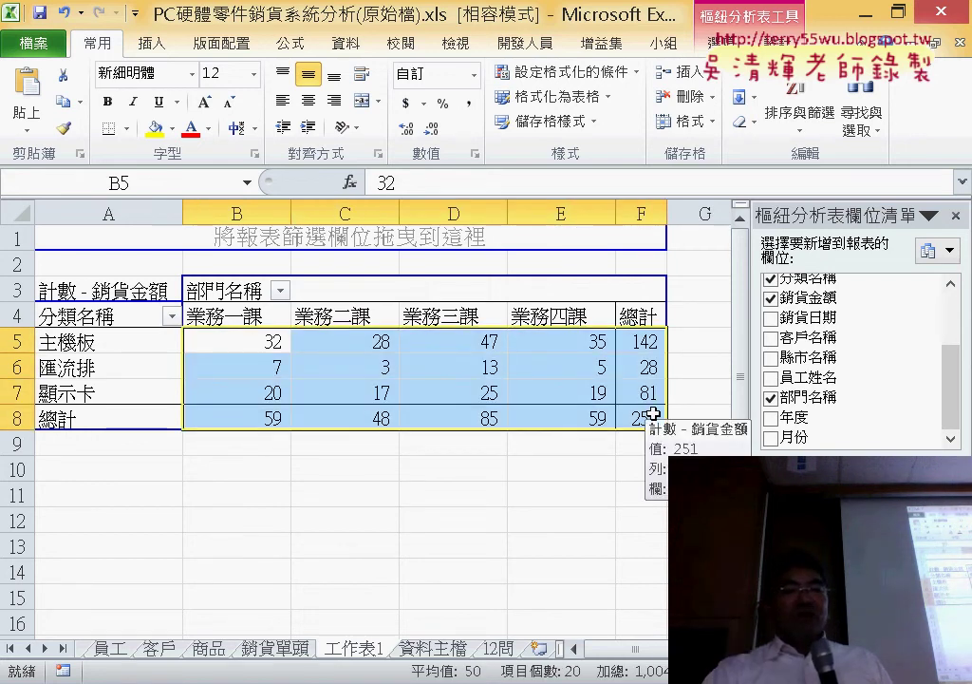
click(497, 647)
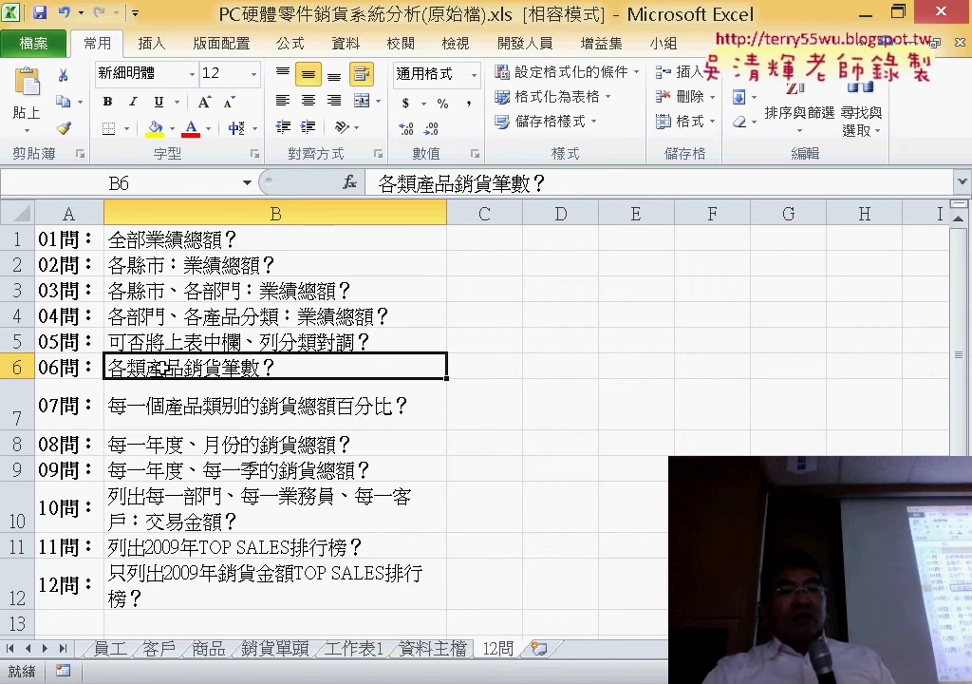
click(232, 412)
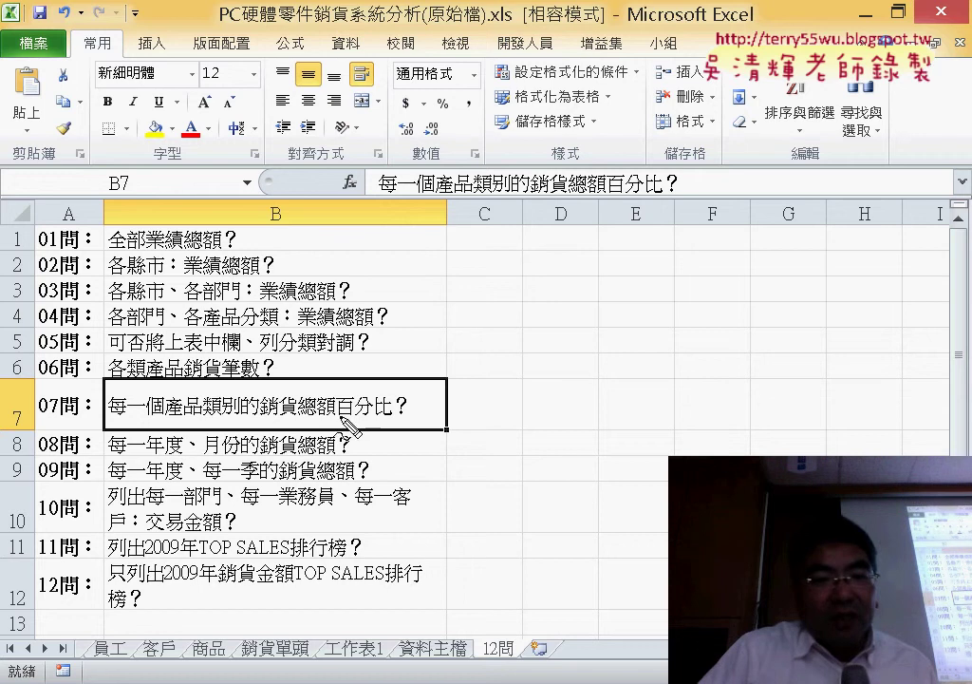
mouse_move(340, 415)
mouse_down()
mouse_move(260, 413)
mouse_move(196, 378)
mouse_up()
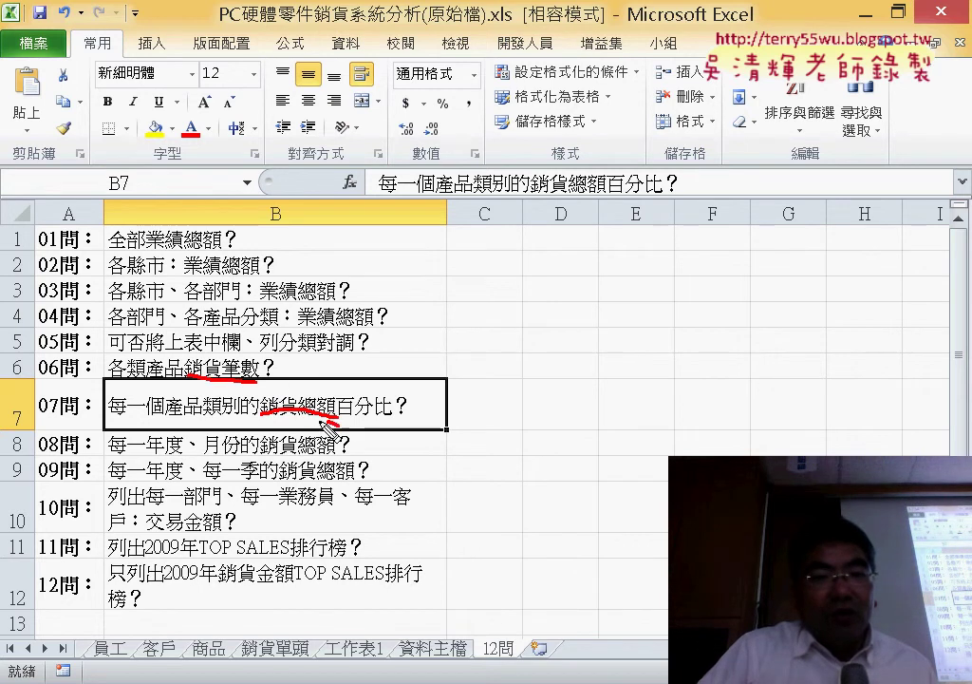
drag(407, 415, 258, 414)
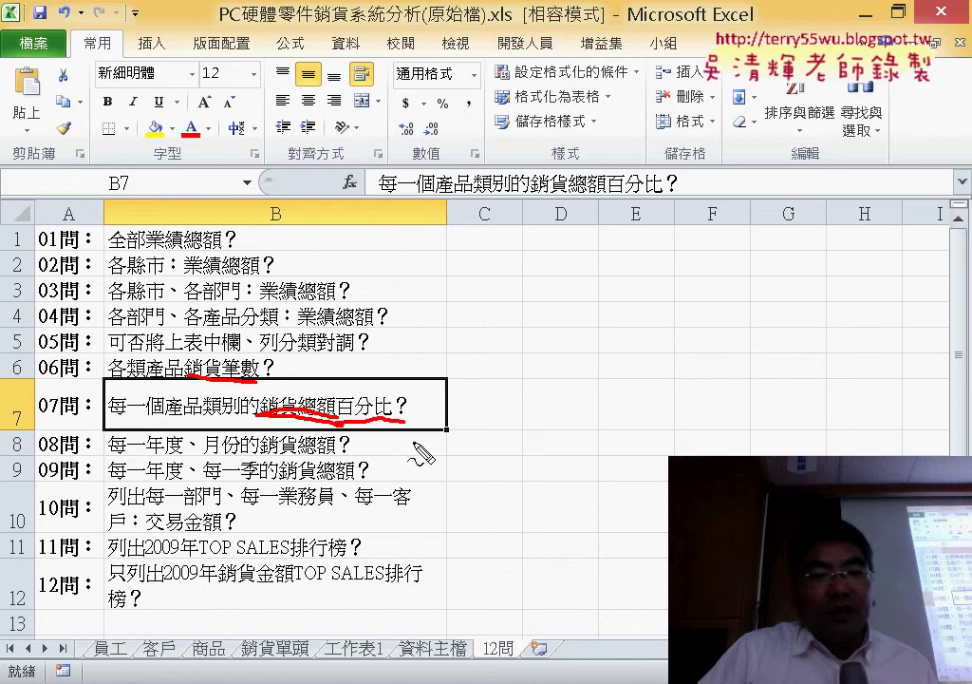
drag(415, 445, 418, 455)
drag(337, 432, 306, 454)
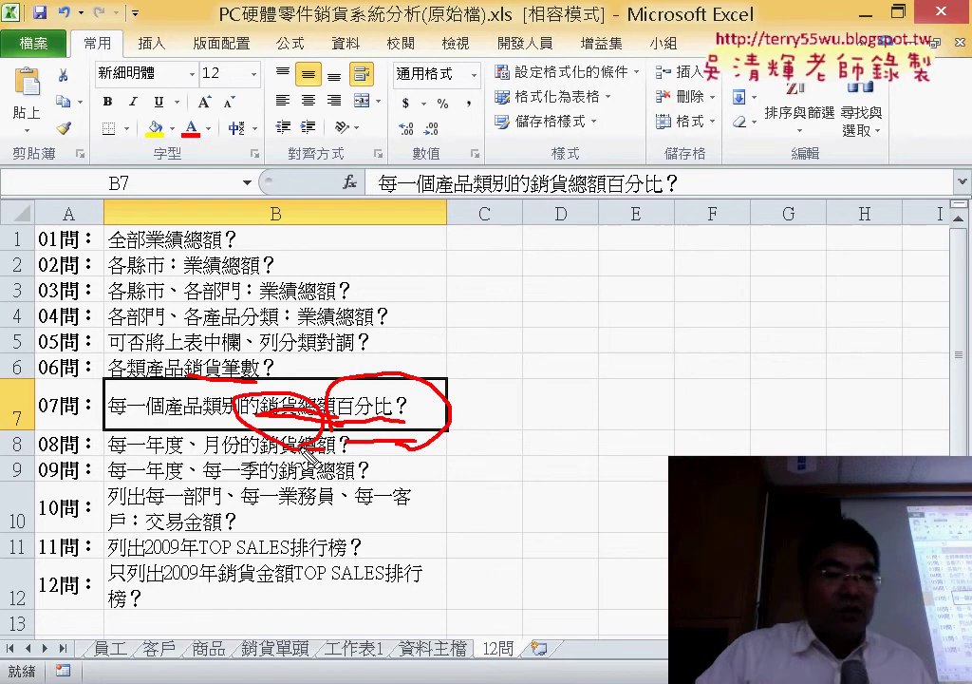
key(Escape)
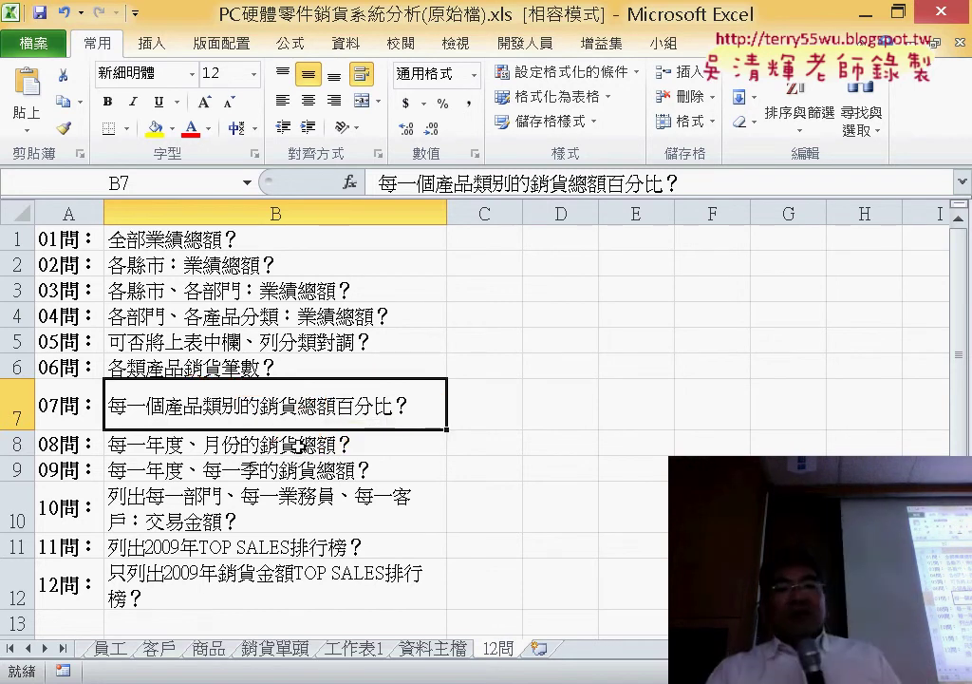
click(359, 649)
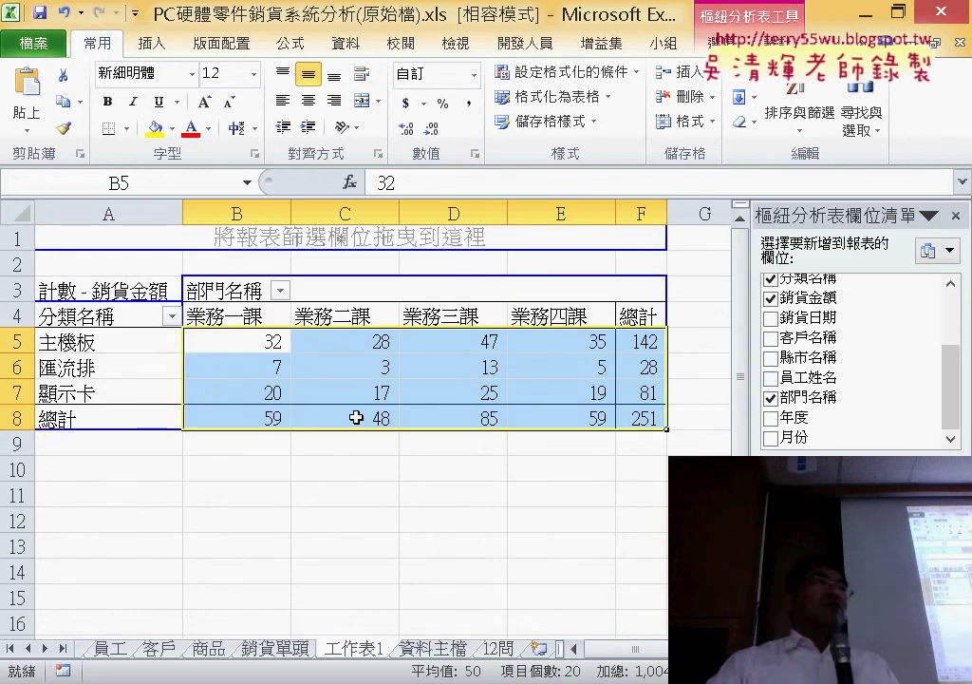
Set 銷貨金額 back to 加總 in 值欄位設定, then reopen the dialog
mouse_move(357, 418)
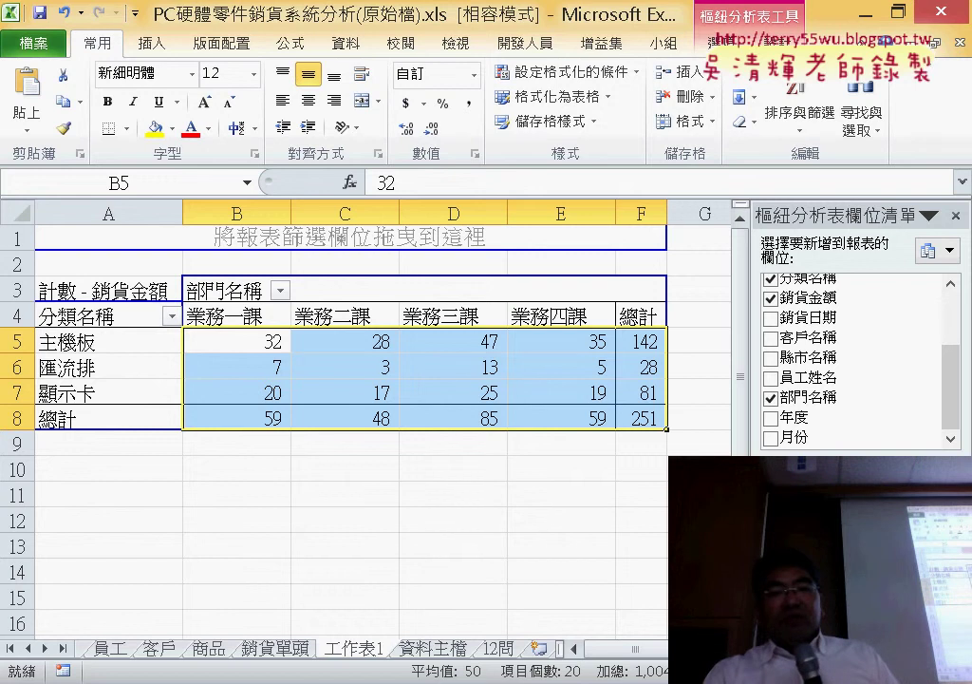
right_click(832, 317)
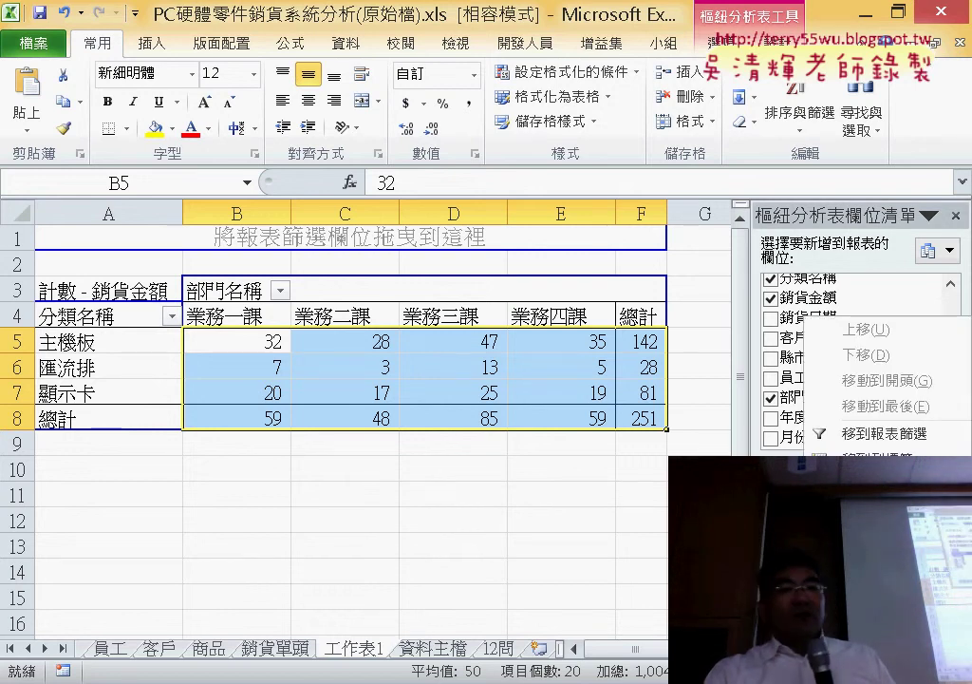
click(883, 568)
click(167, 211)
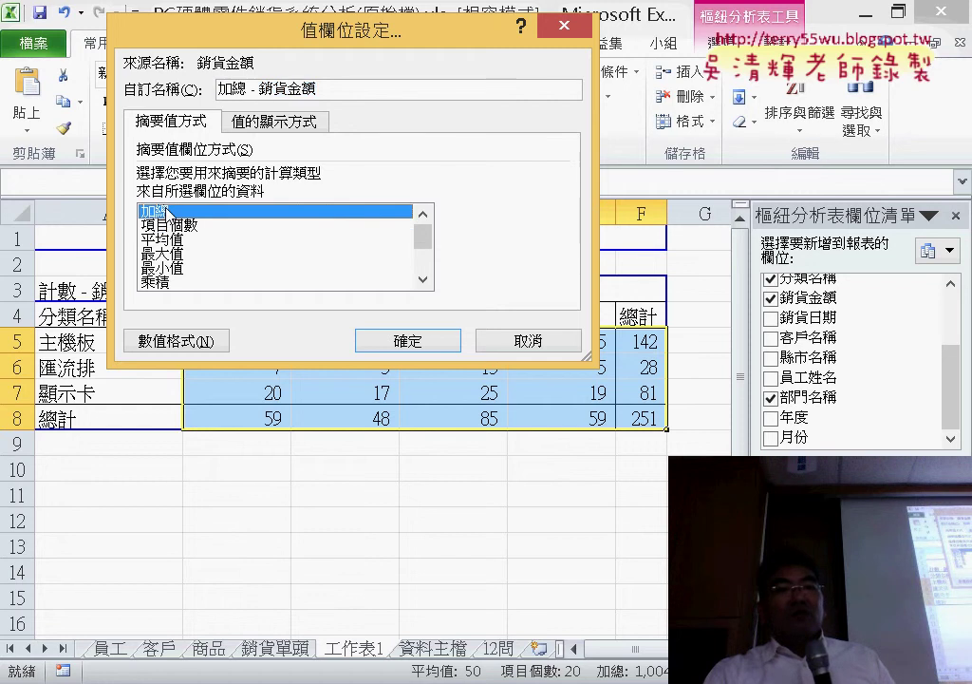
click(390, 338)
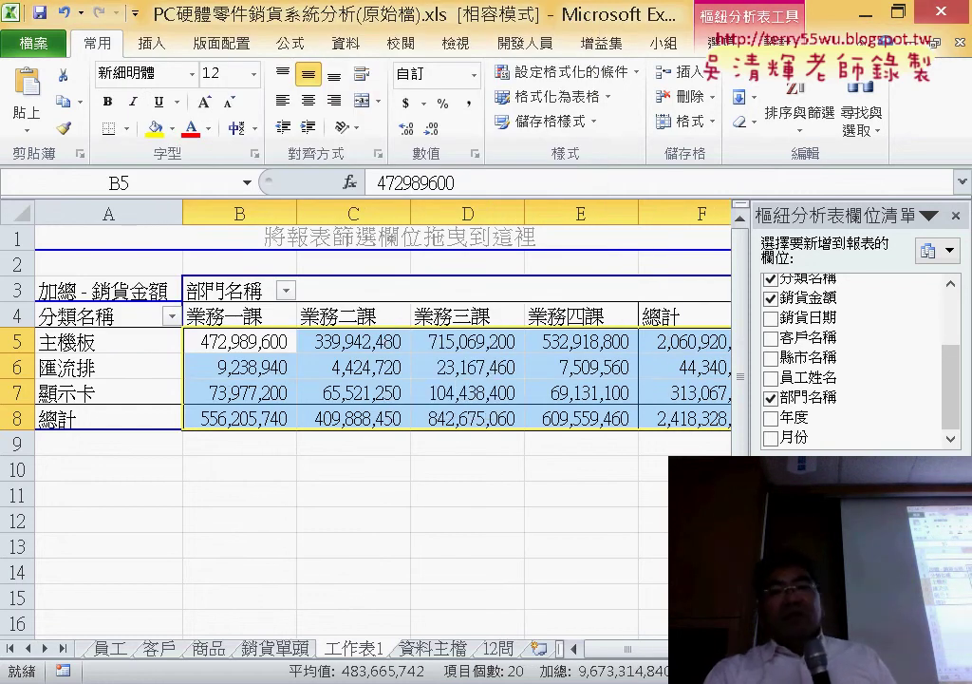
right_click(803, 316)
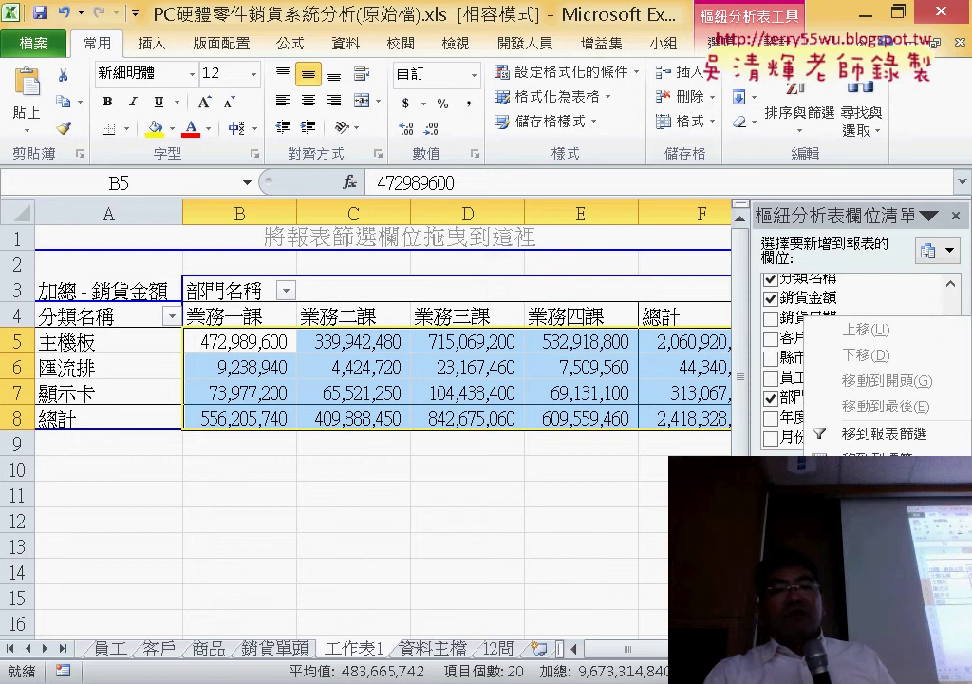
click(873, 568)
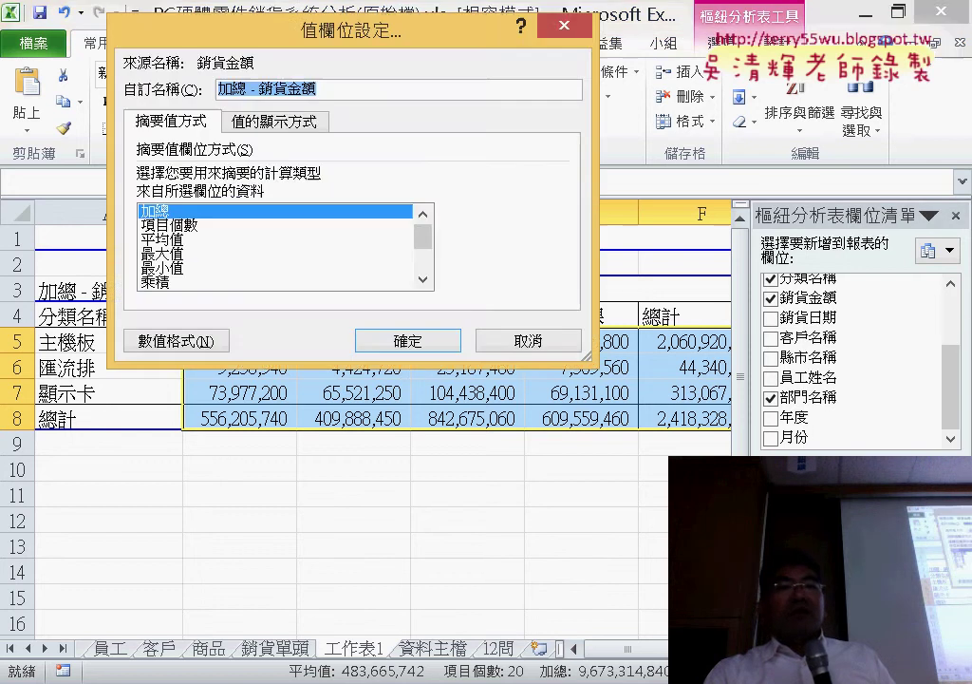
Show 銷貨金額 as 總計百分比 under 值的顯示方式
click(280, 124)
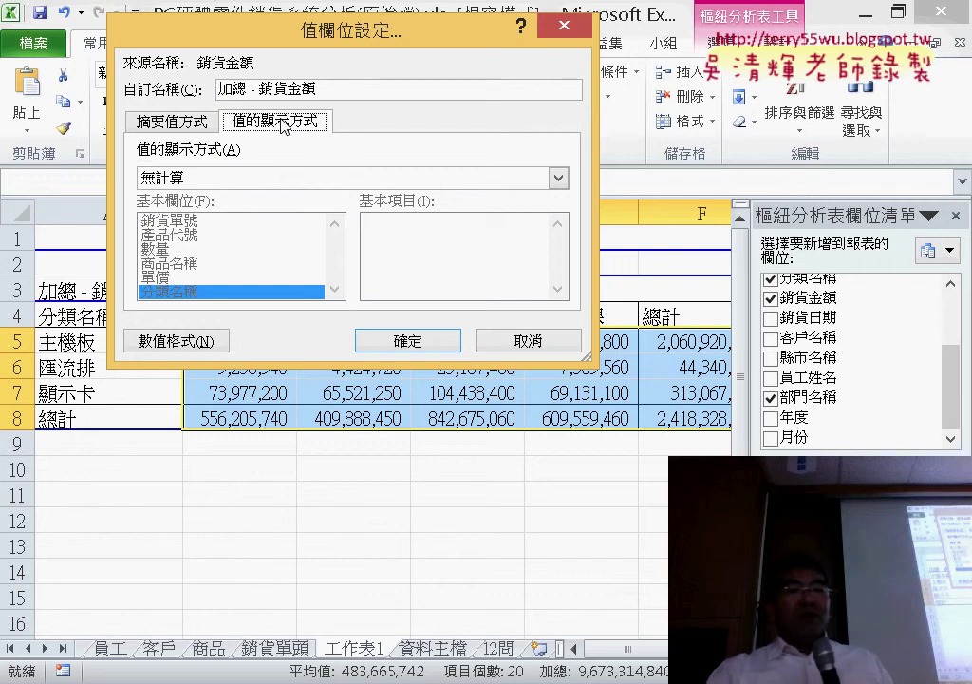
click(219, 178)
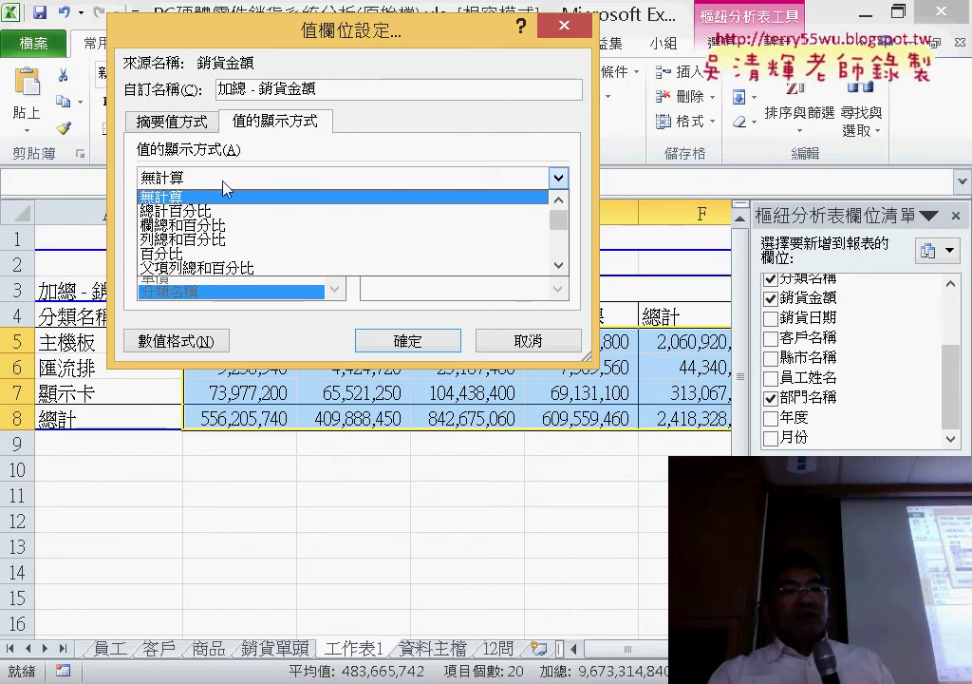
click(223, 216)
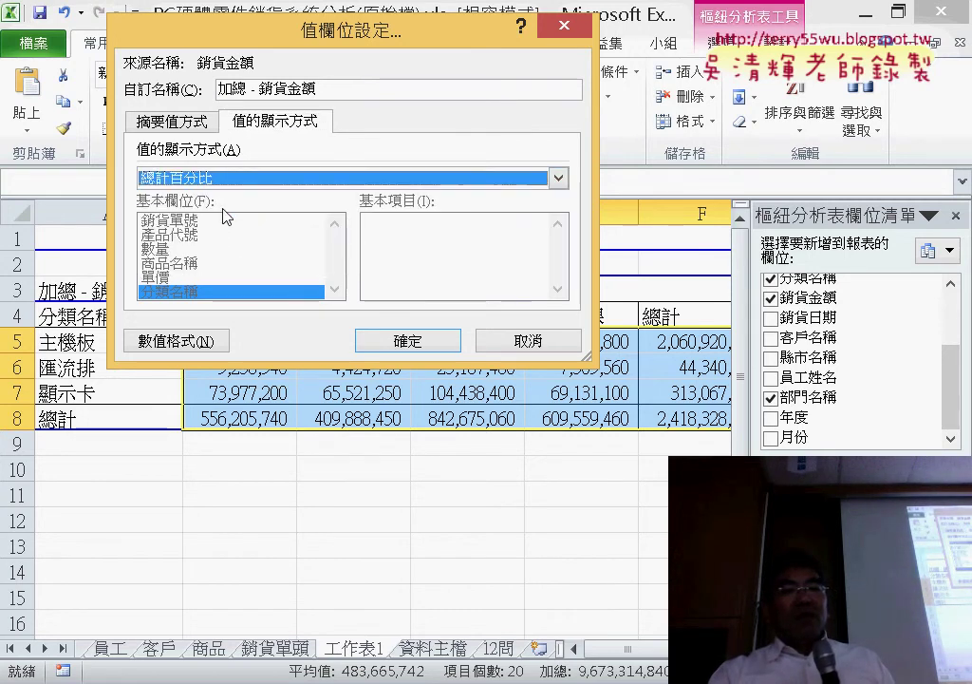
click(413, 345)
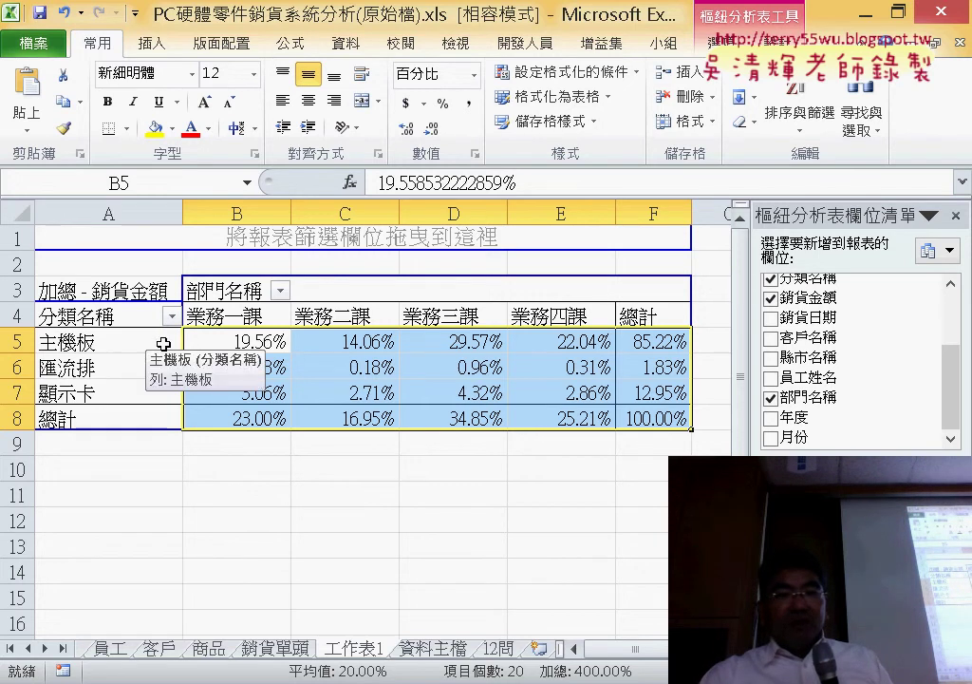
click(676, 348)
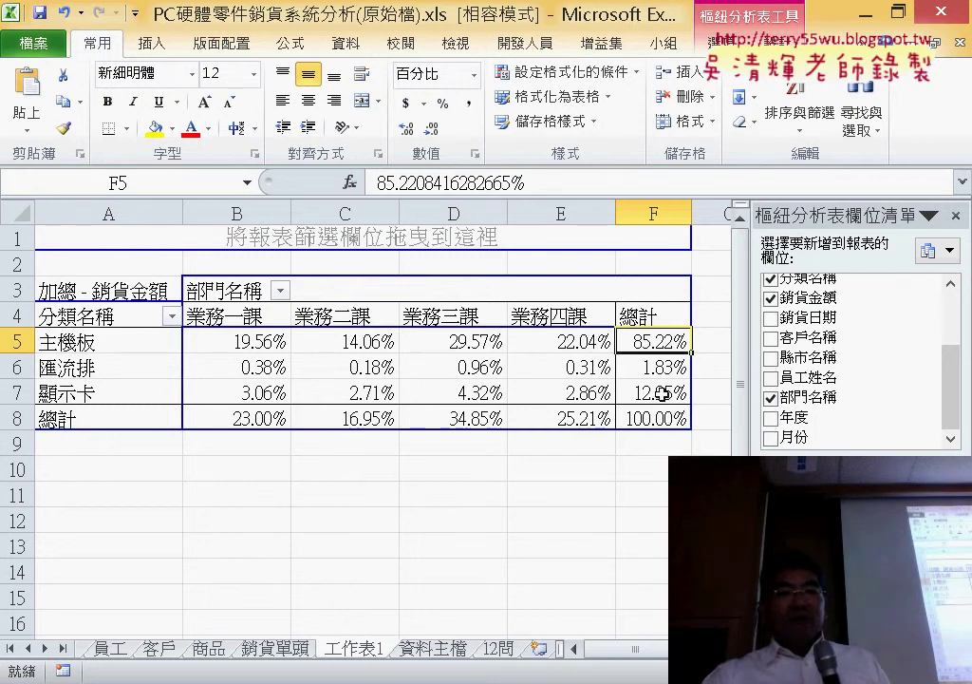
click(661, 376)
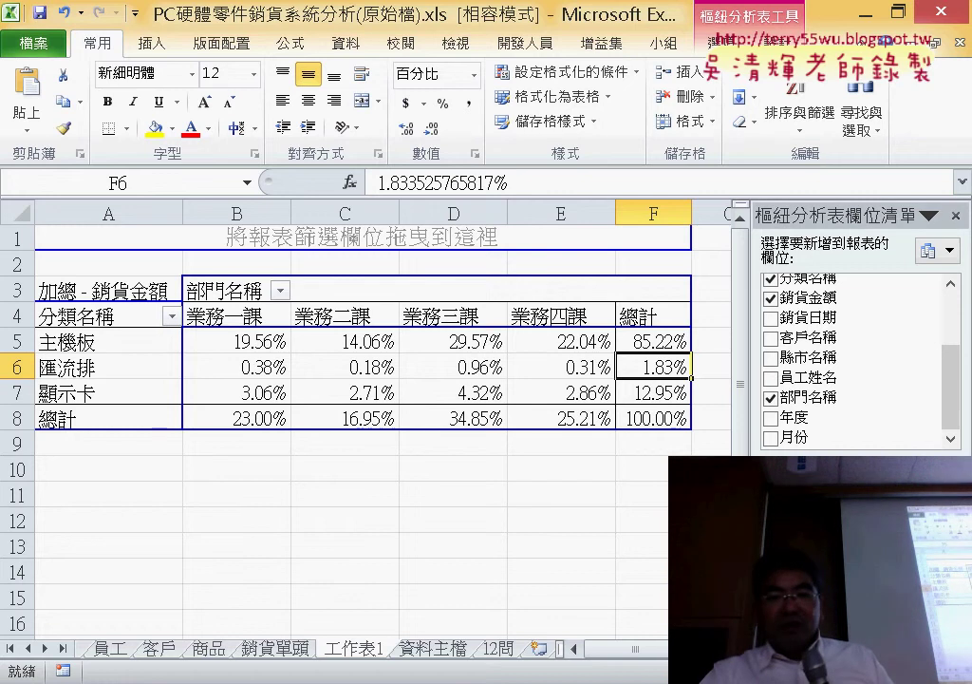
Use 年度 instead of 部門名稱 as columns and check row 5's 2007–2009 percentages
mouse_move(811, 396)
mouse_down()
mouse_move(864, 405)
mouse_move(181, 300)
mouse_up()
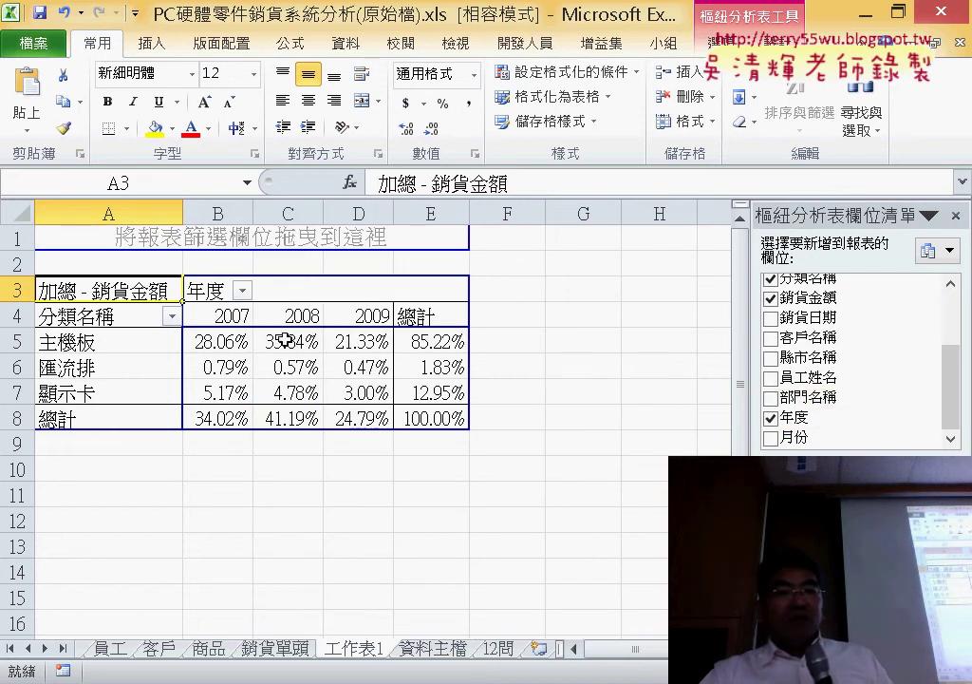
click(87, 343)
click(228, 342)
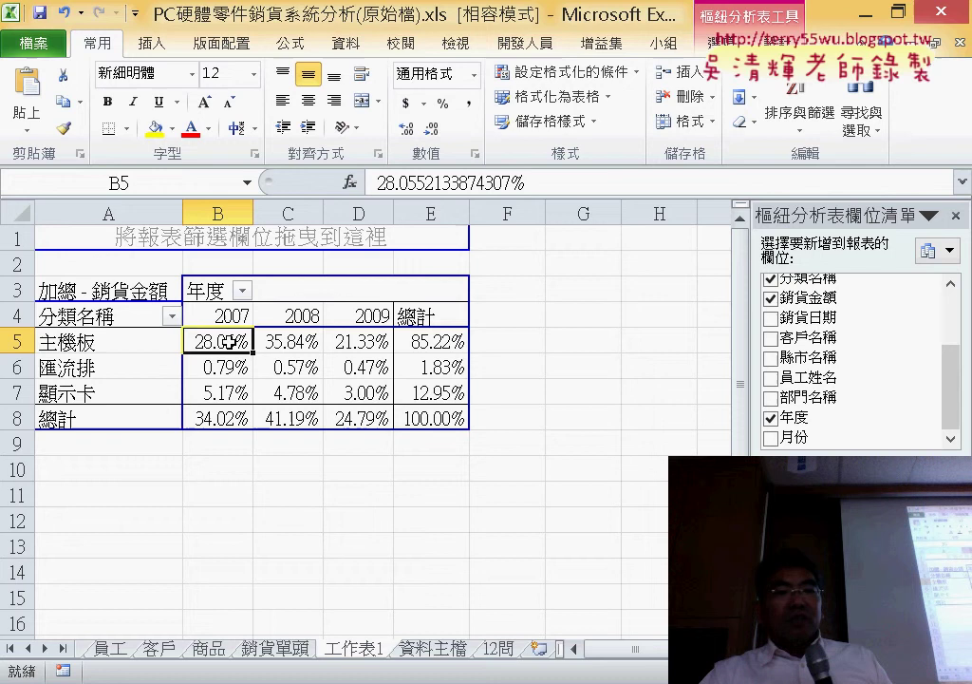
click(304, 344)
click(364, 343)
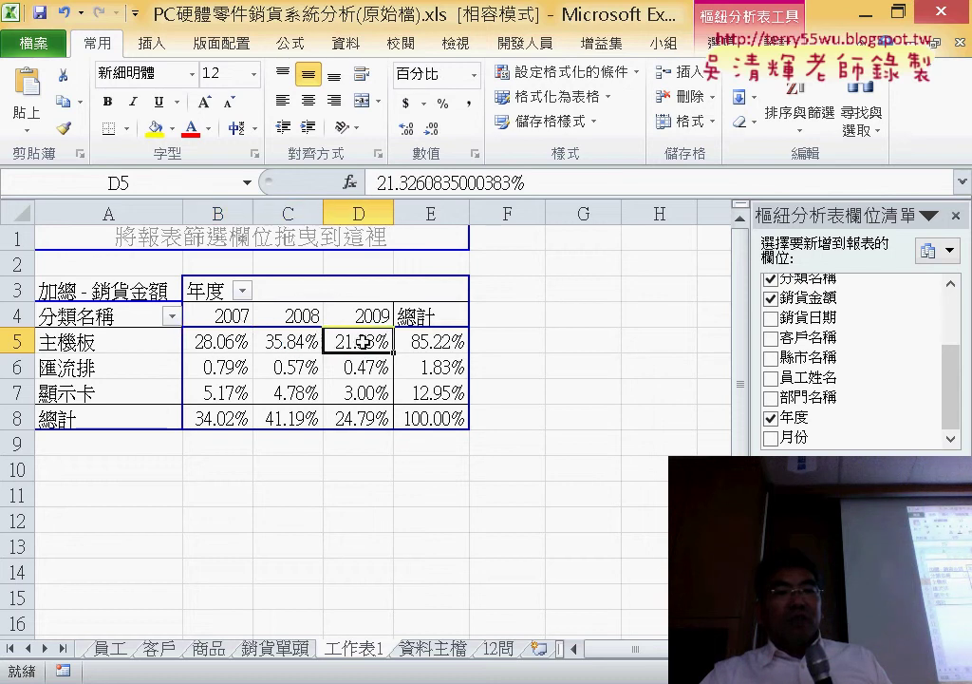
click(204, 342)
mouse_move(233, 343)
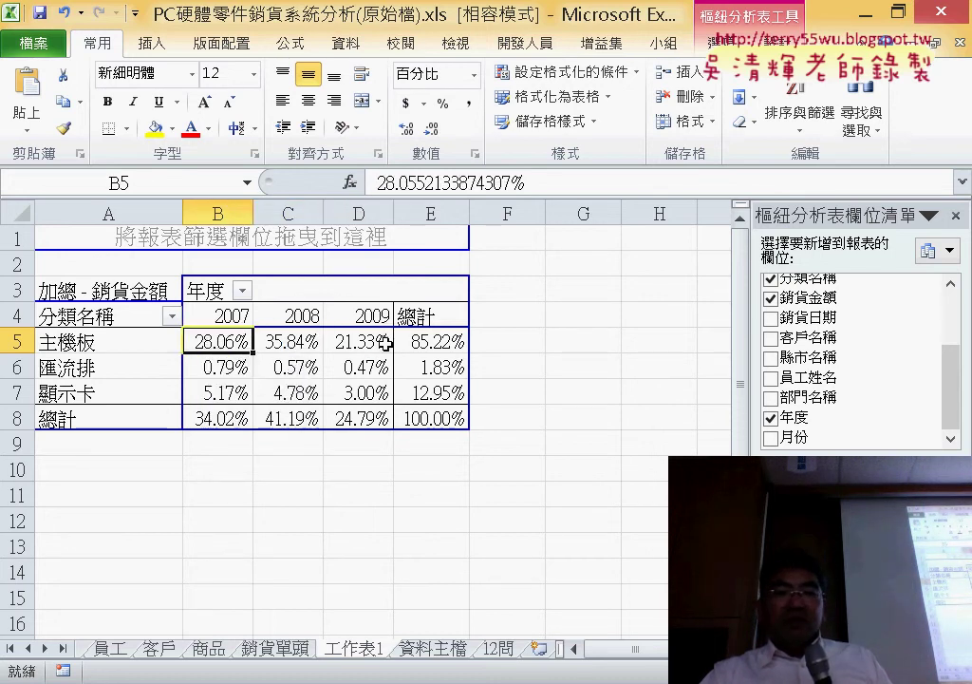
click(311, 344)
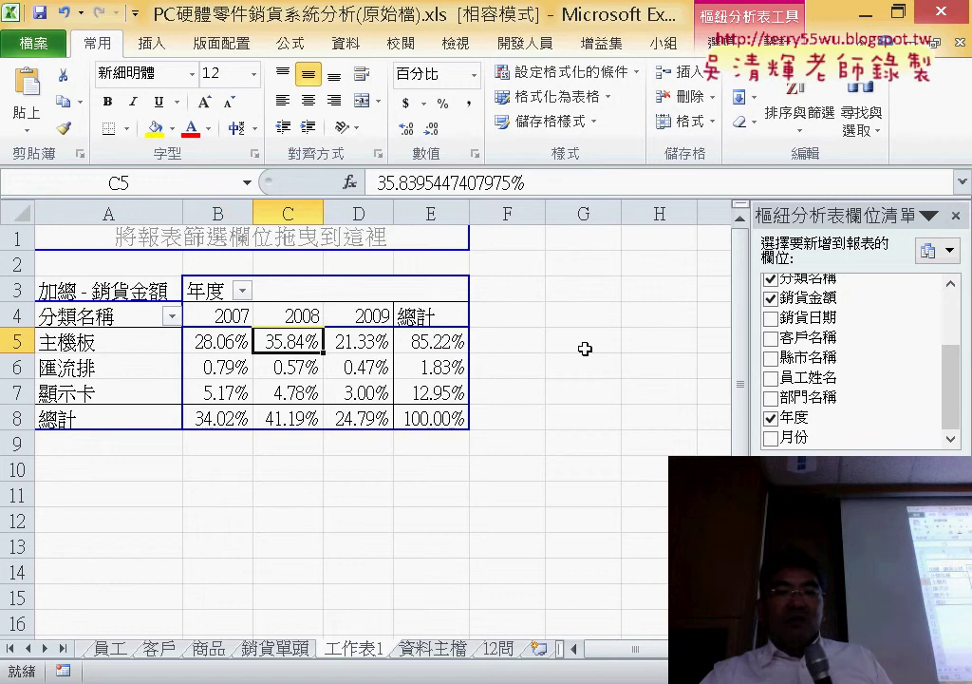
click(373, 344)
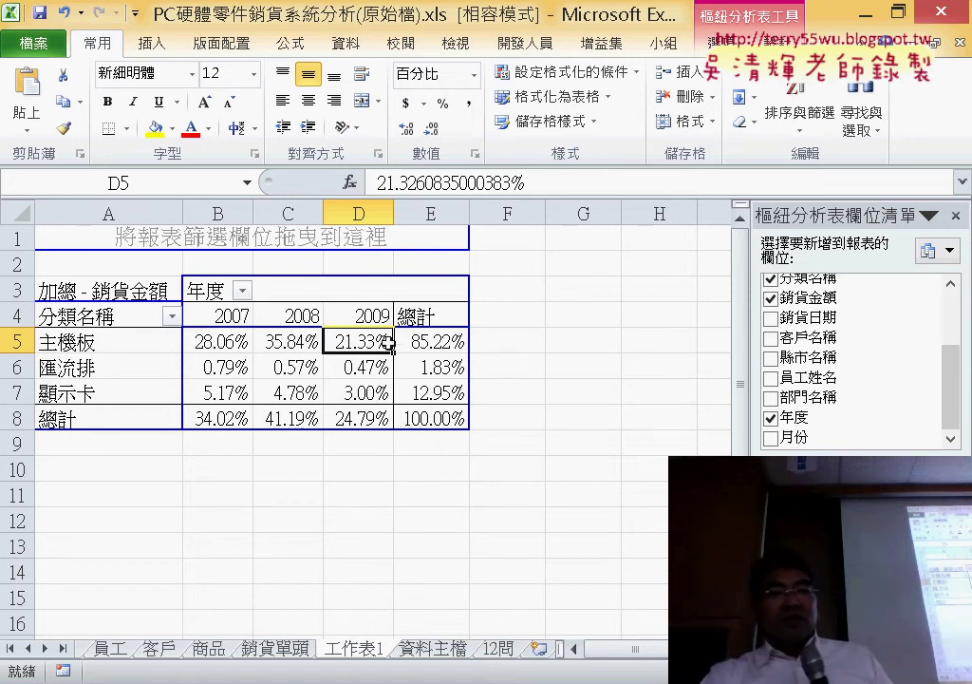
Check the 匯流排 and 顯示卡 yearly percentages and select B5:D7
click(222, 365)
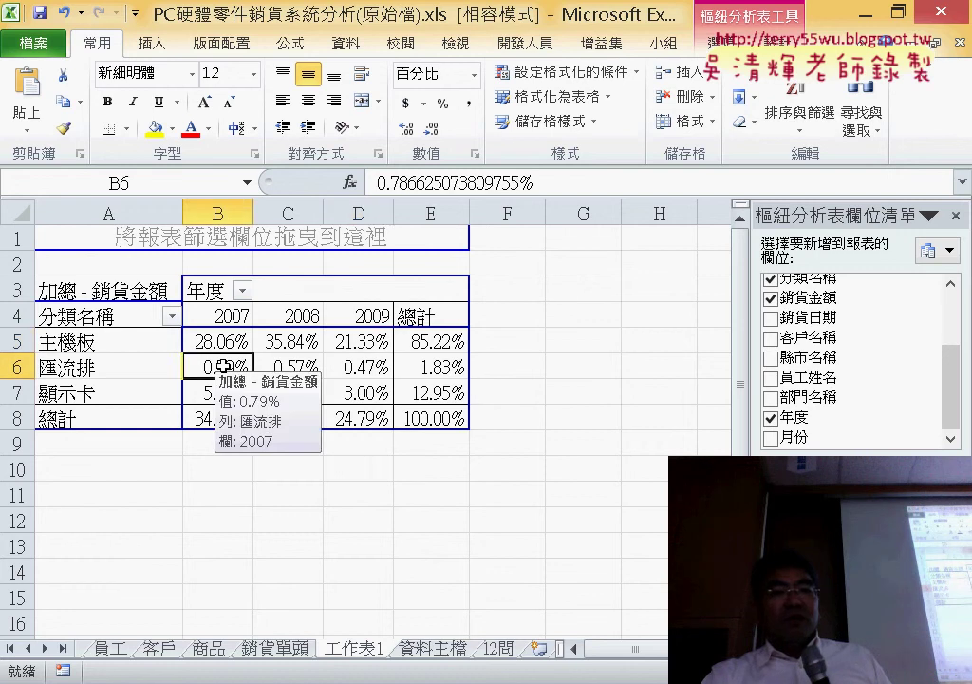
click(295, 366)
click(362, 365)
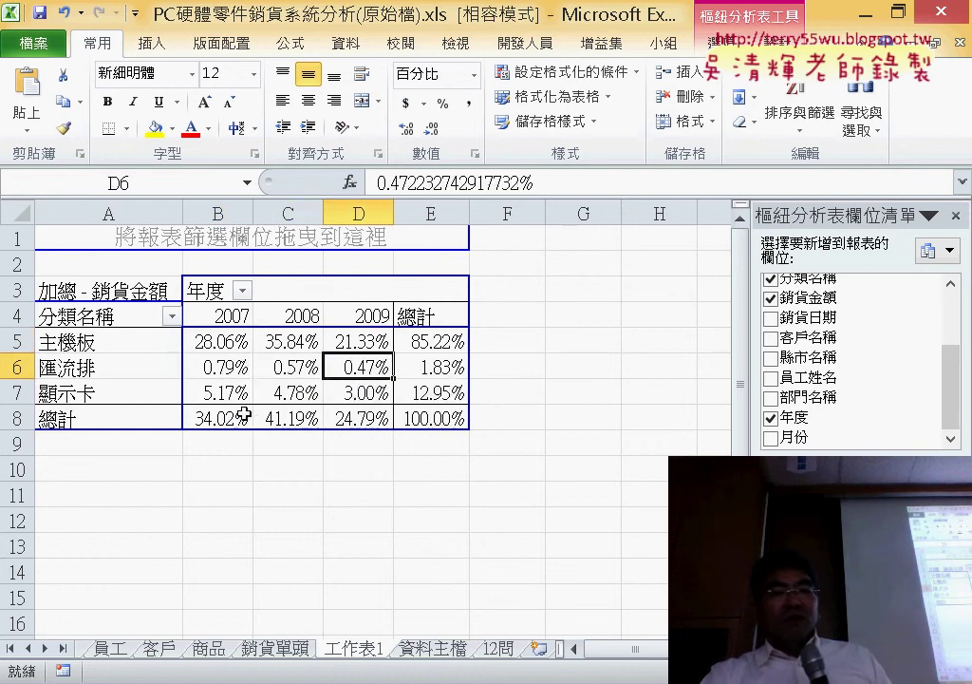
click(220, 390)
click(306, 390)
click(360, 386)
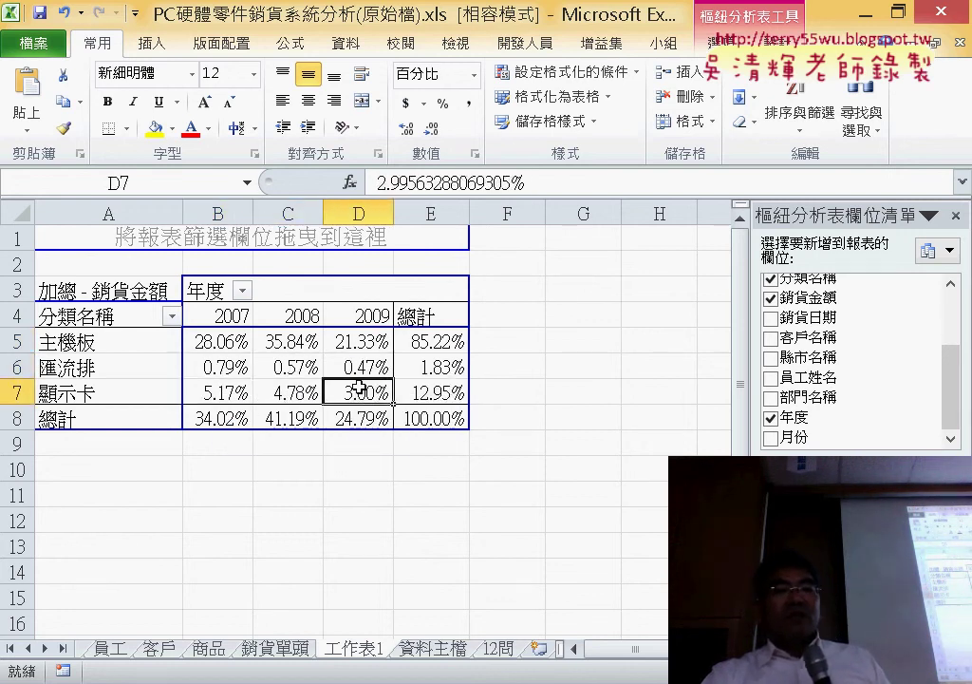
drag(243, 341, 385, 400)
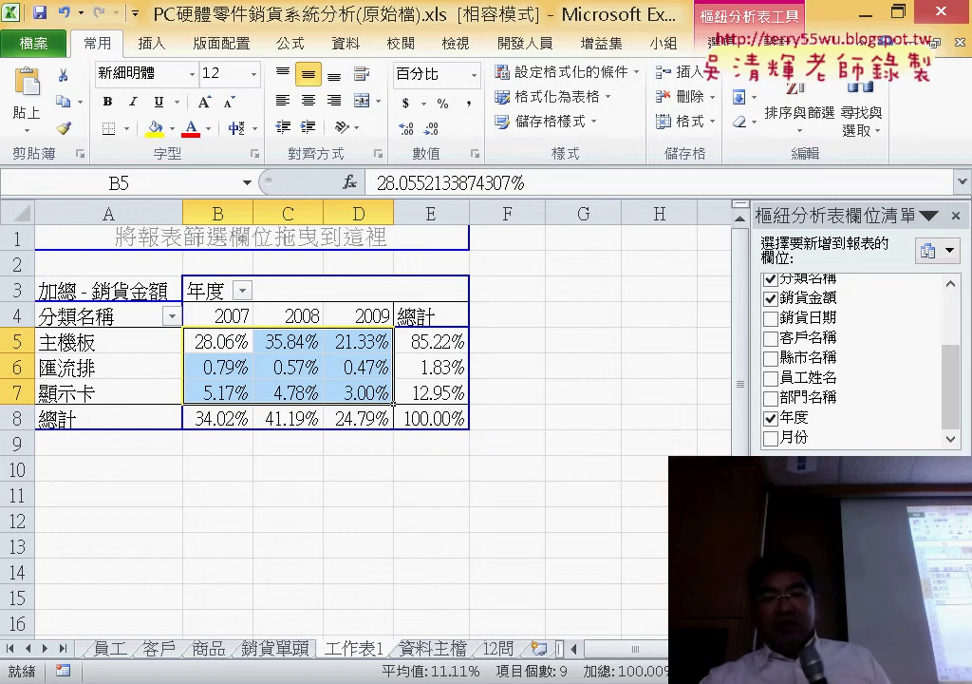
Replace 年度 with 部門名稱 as the column field and go to the 12問 sheet
drag(854, 570, 848, 409)
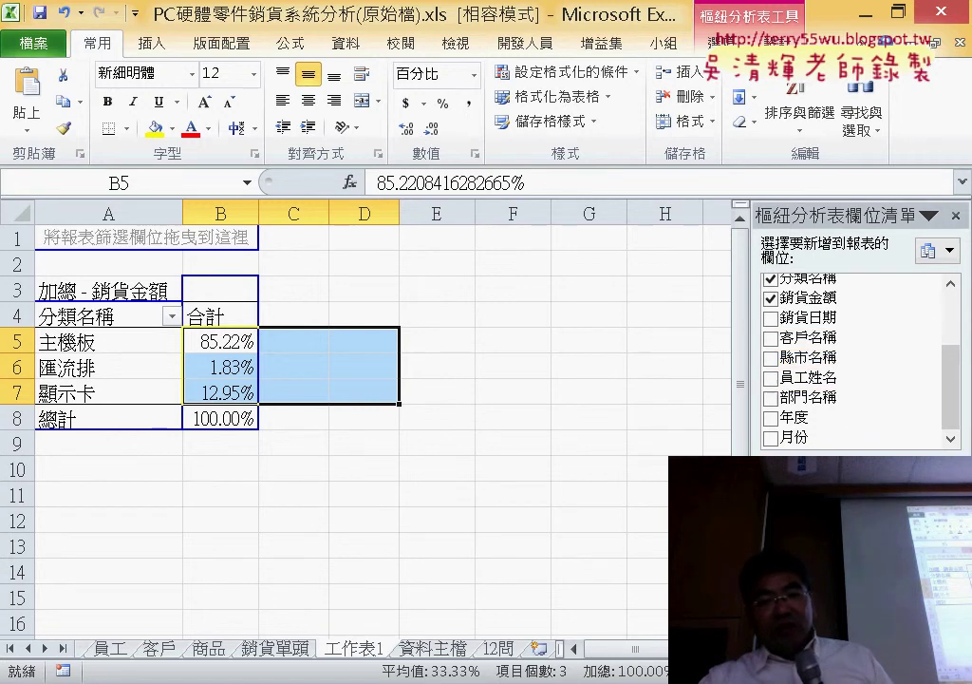
drag(839, 406, 855, 570)
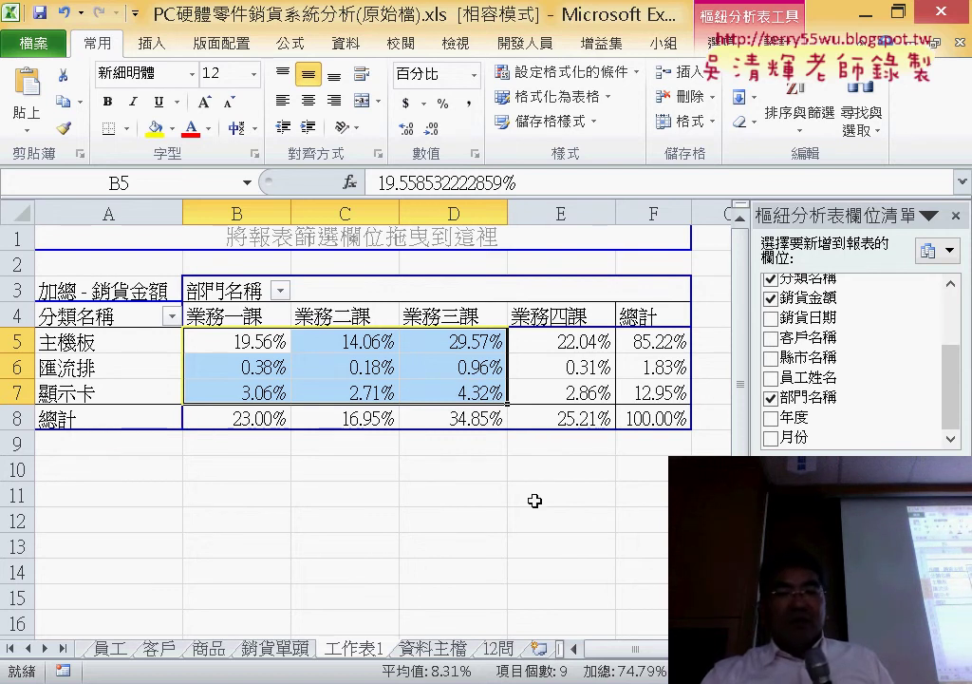
click(499, 648)
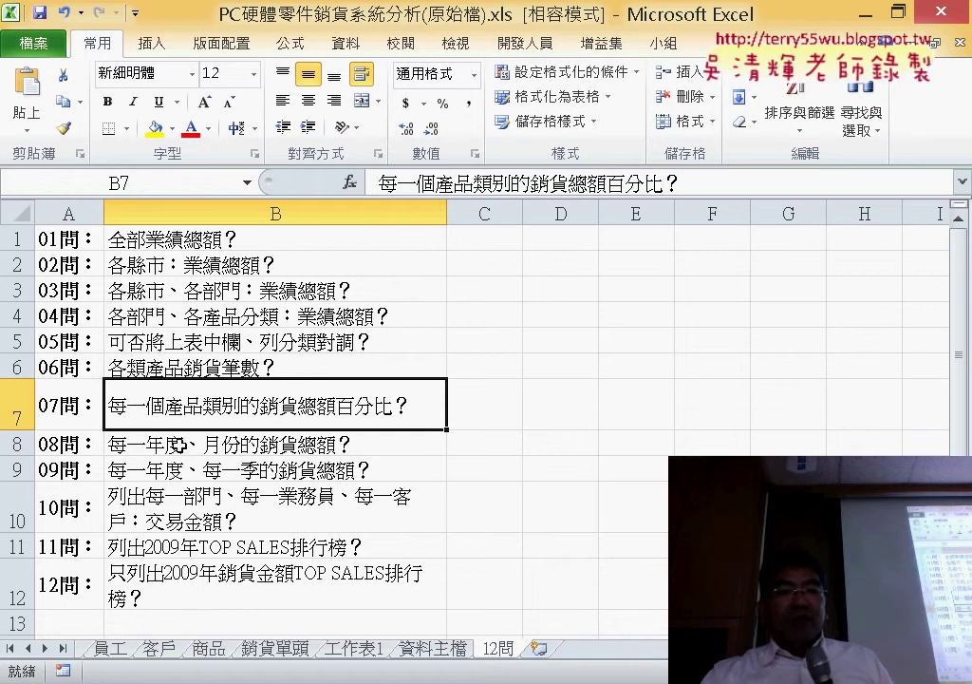
Select question 08 in cell B8, then switch to PowerPoint
click(138, 441)
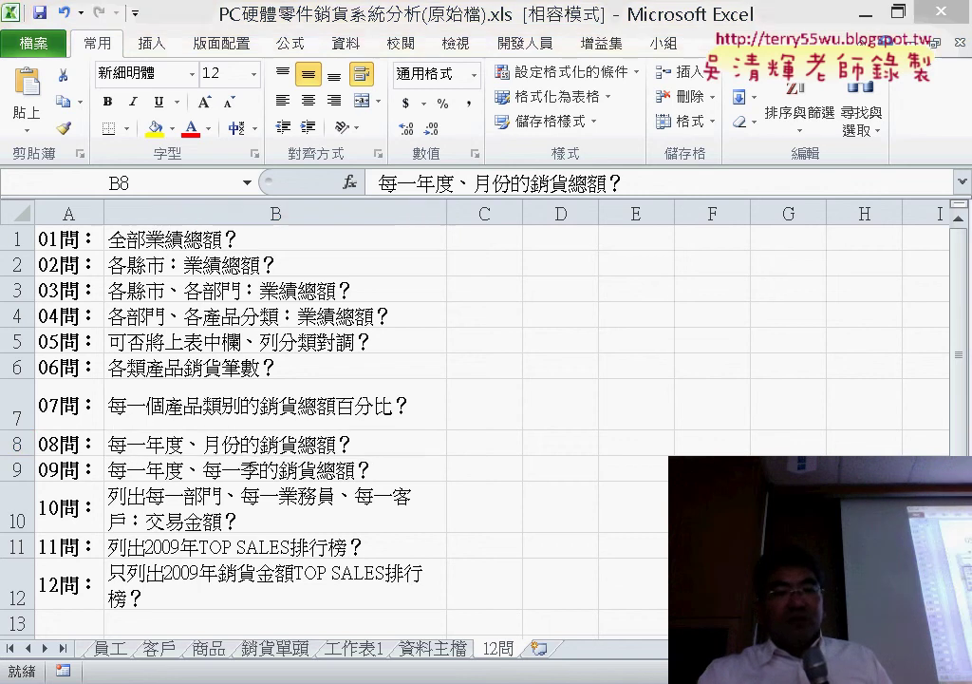
key(alt+Tab)
scroll(527, 228, down, 2)
Scroll the PowerPoint deck down to slide 140
scroll(535, 211, down, 1)
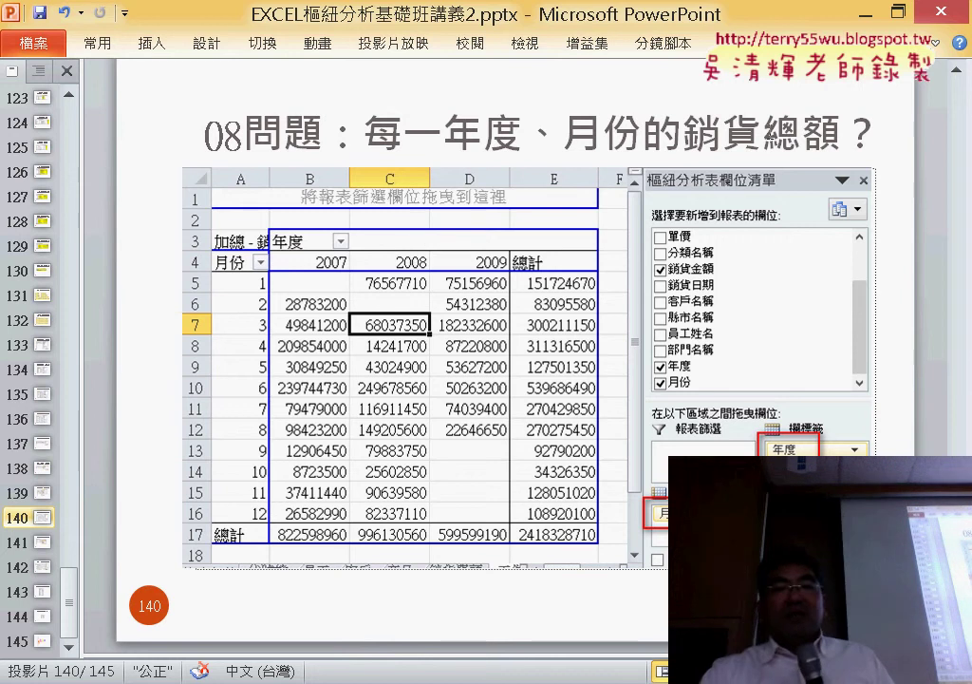
Insert a PivotTable from 資料主檔 range $A$1:$N$252 on a new worksheet
click(857, 11)
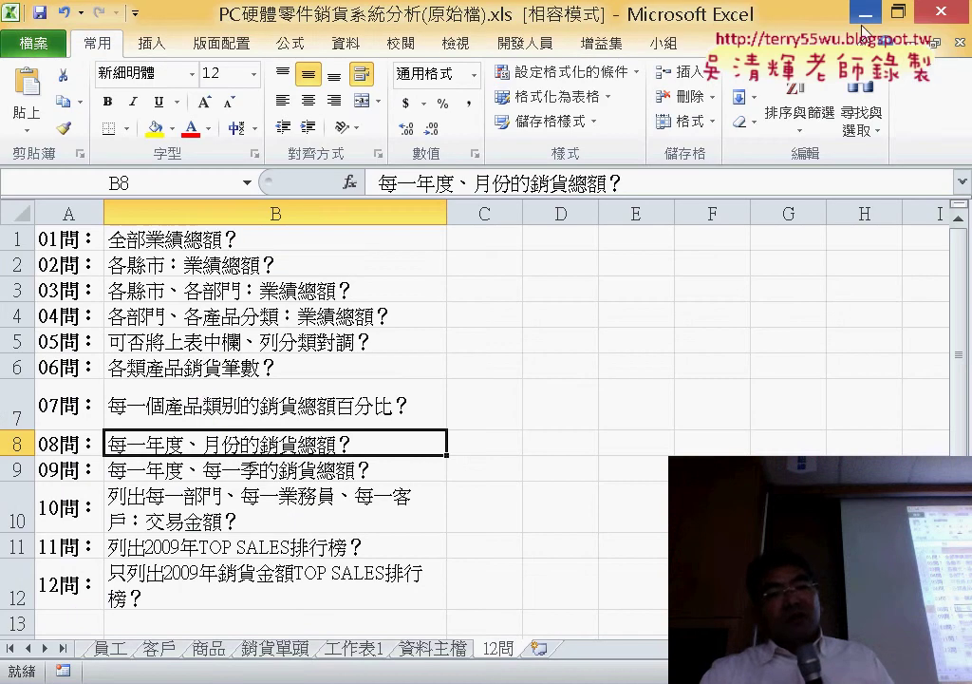
click(376, 649)
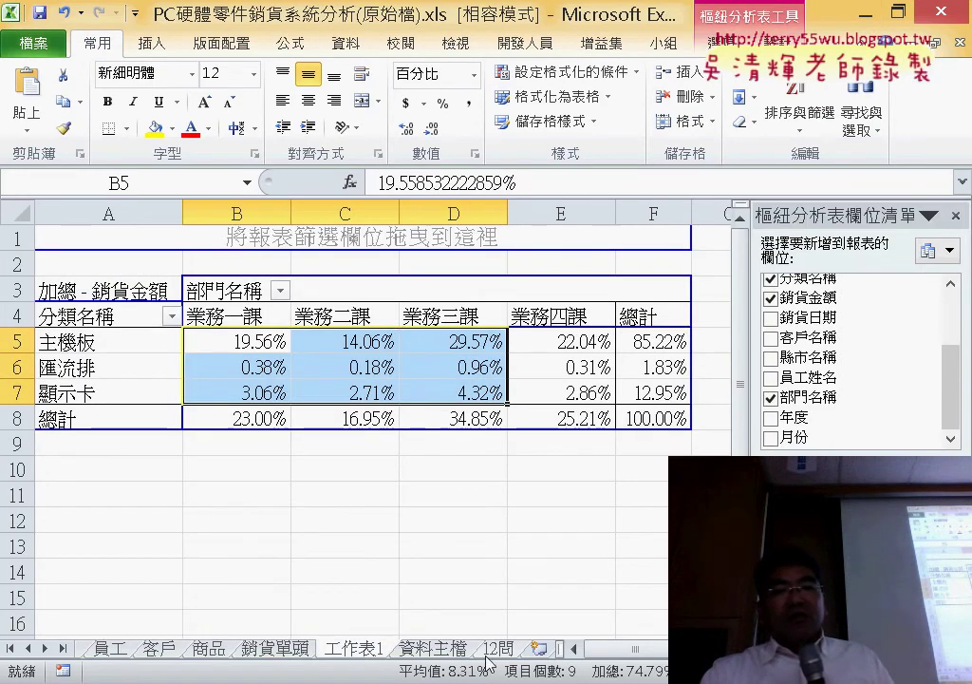
click(442, 650)
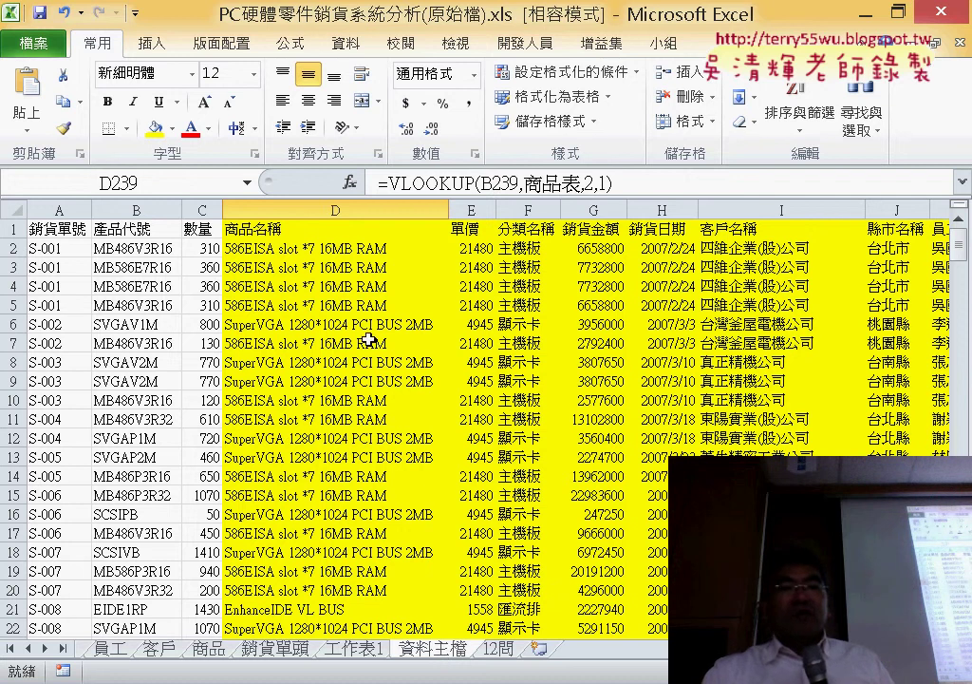
click(368, 340)
click(152, 43)
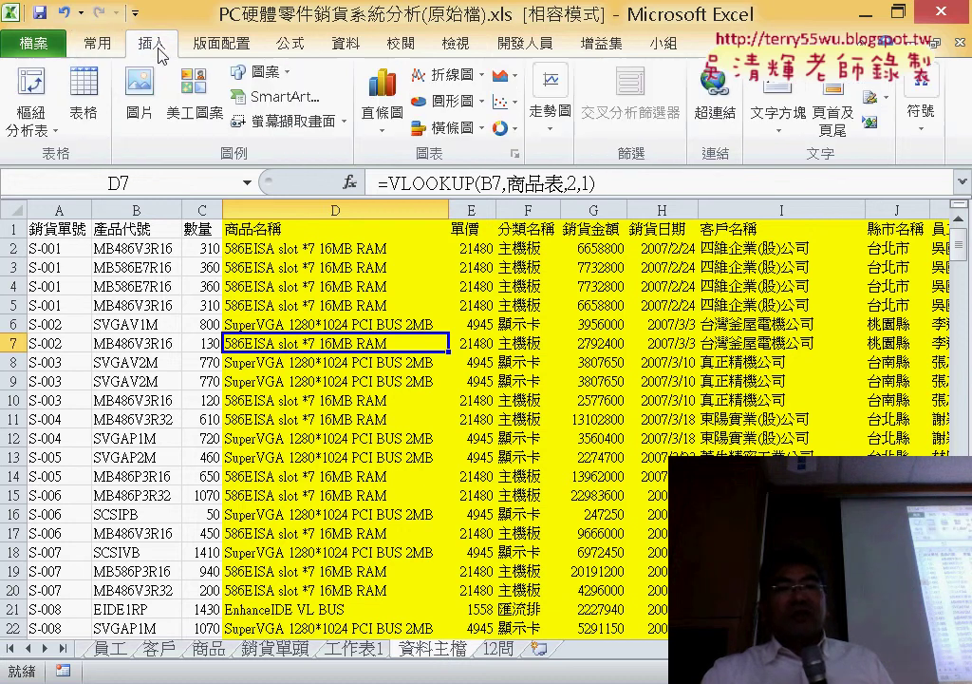
click(36, 93)
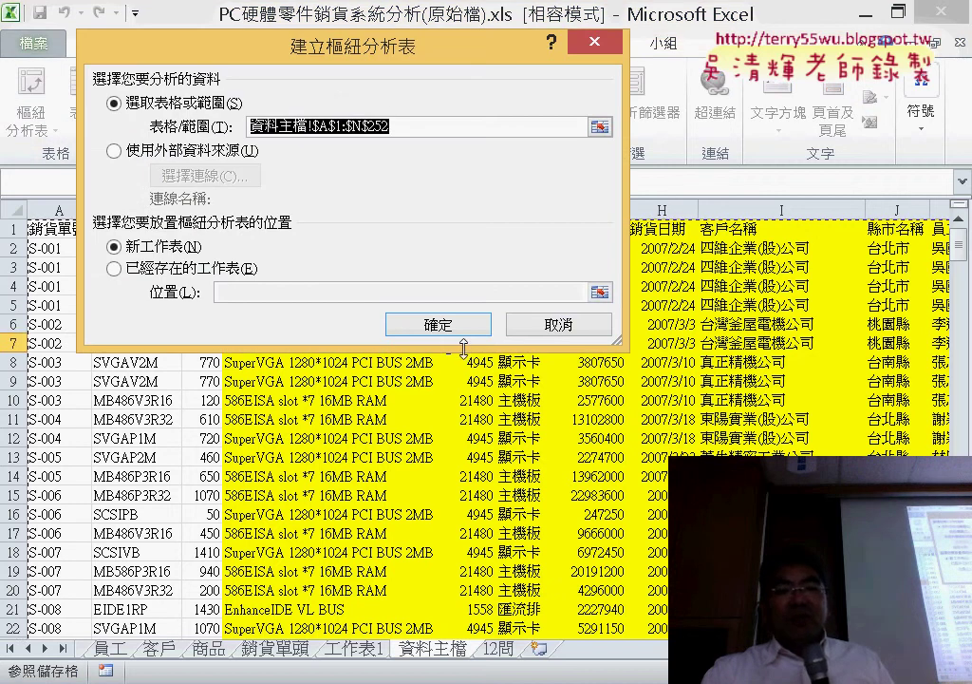
click(437, 324)
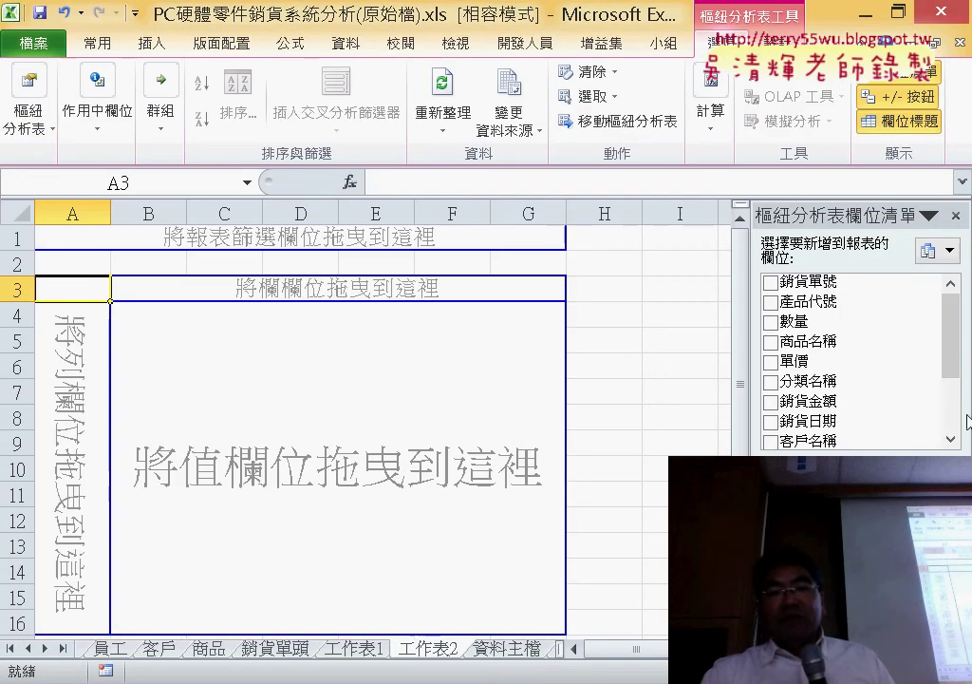
Lay out the pivot with 月份 rows, 年度 columns and summed 銷貨金額, then select the sales figures
scroll(937, 418, down, 2)
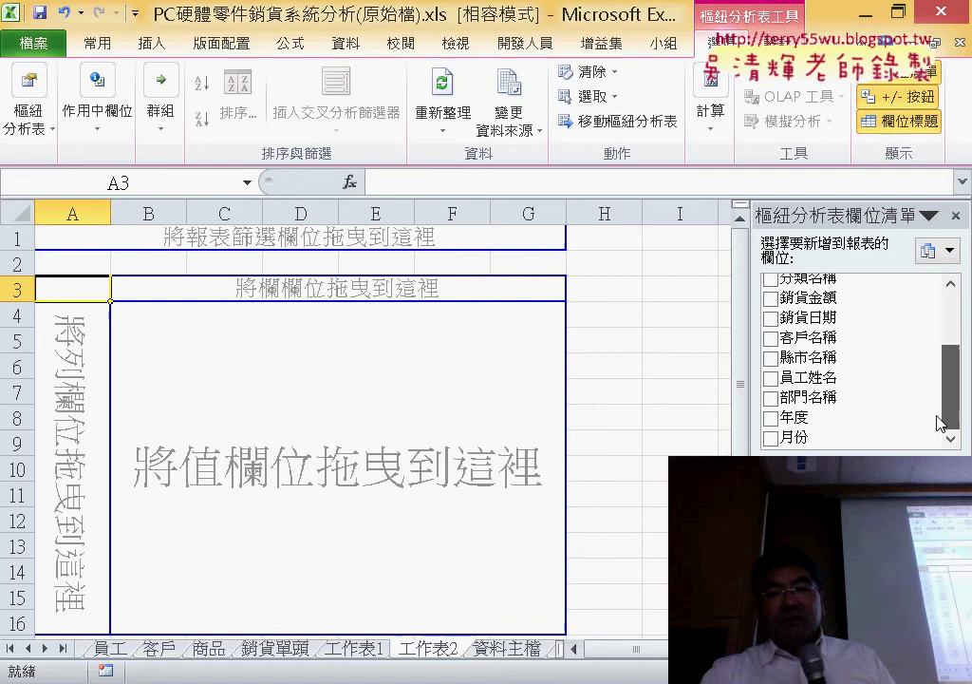
click(771, 438)
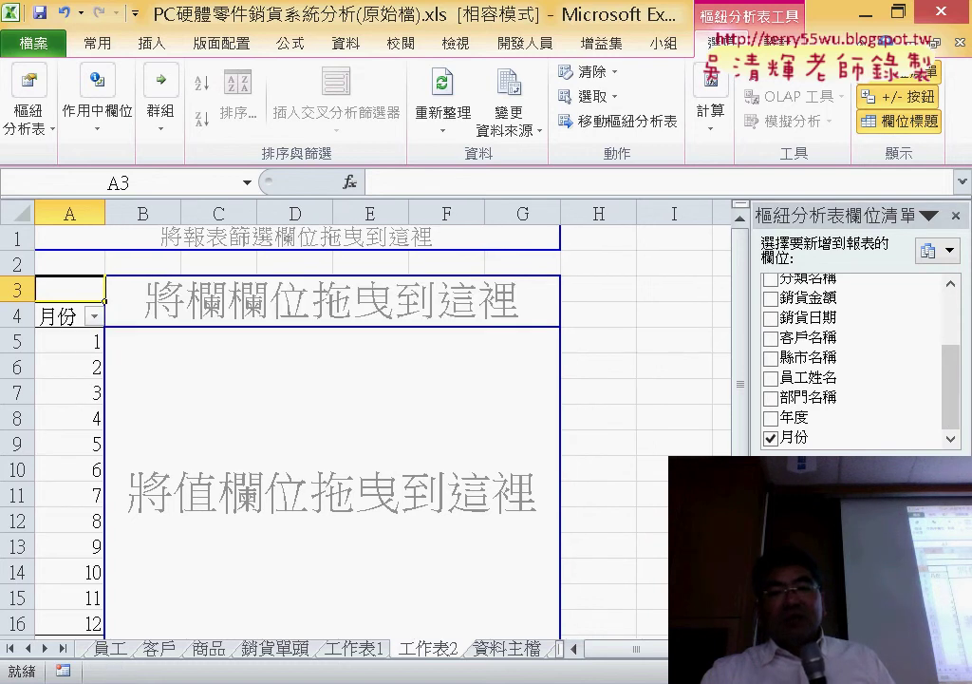
drag(794, 417, 798, 436)
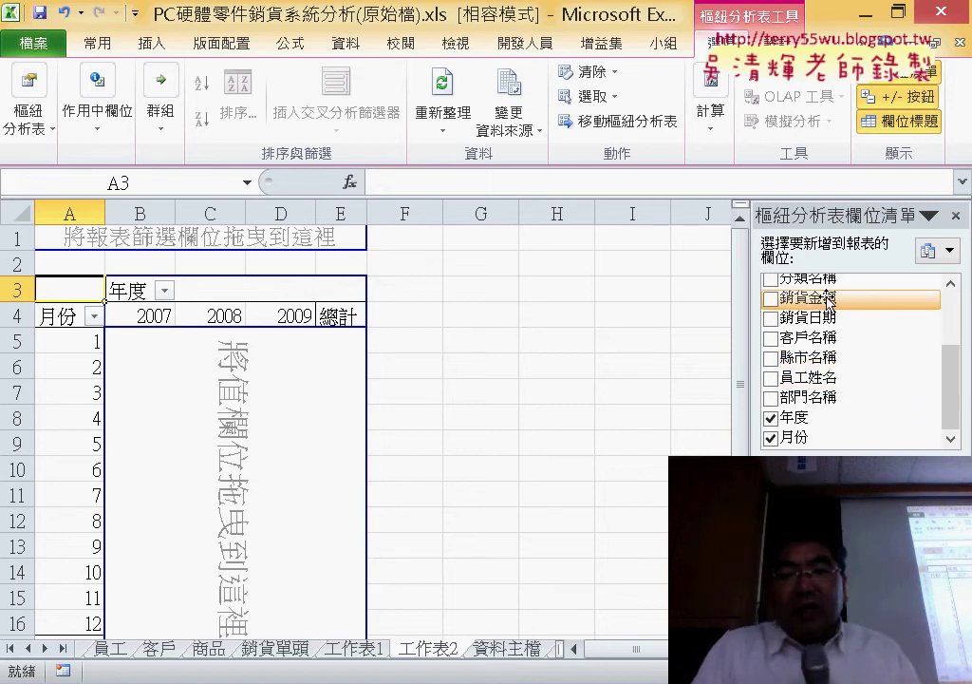
drag(561, 539, 238, 474)
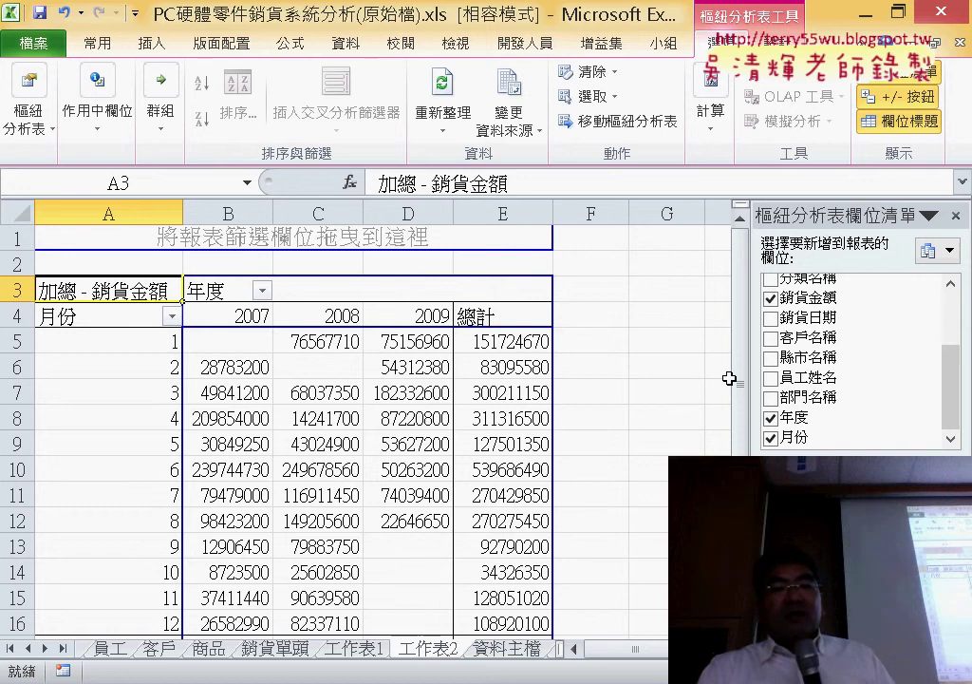
drag(729, 378, 628, 364)
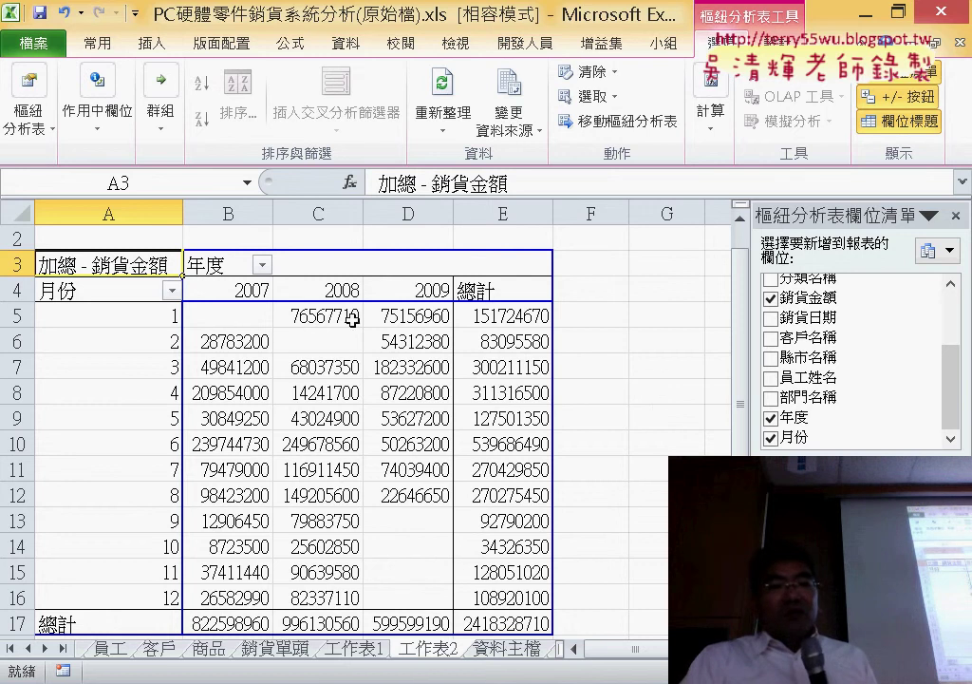
mouse_move(228, 316)
mouse_down()
mouse_move(542, 605)
mouse_move(540, 618)
mouse_up()
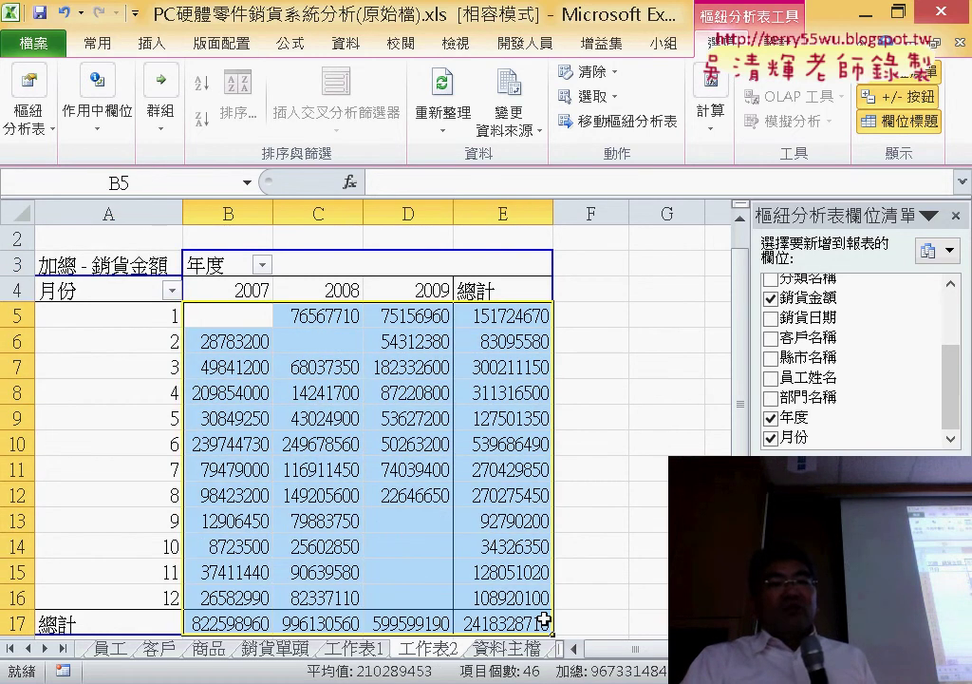
Format the sales figures with Comma Style and remove both decimal places
click(103, 46)
click(468, 104)
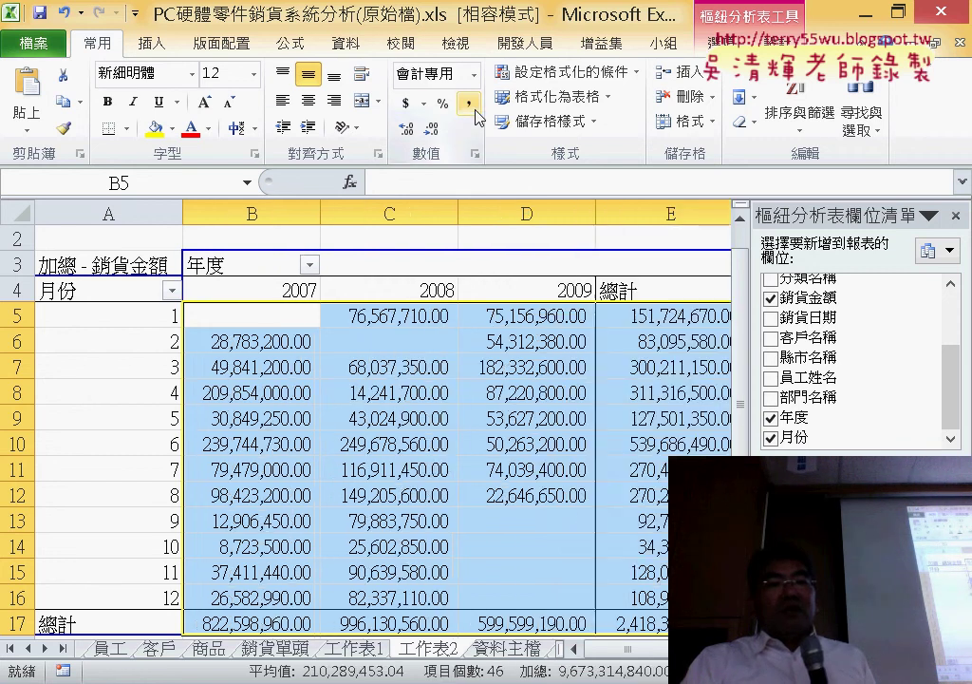
click(431, 129)
click(431, 129)
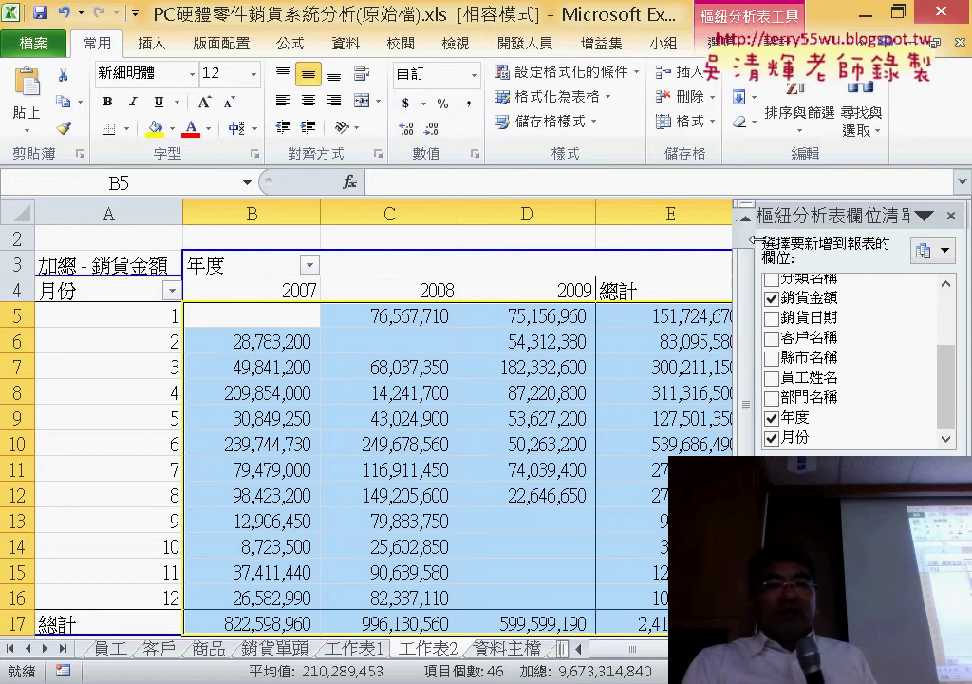
Narrow columns A through E to one uniform width
drag(749, 240, 785, 241)
click(595, 209)
drag(595, 210, 304, 211)
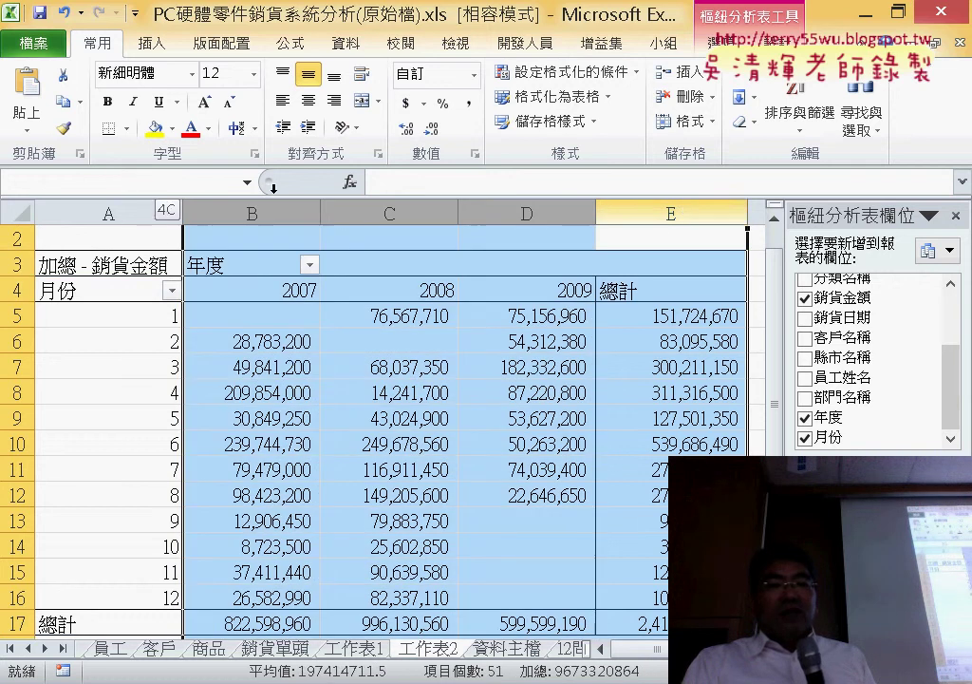
drag(104, 211, 655, 211)
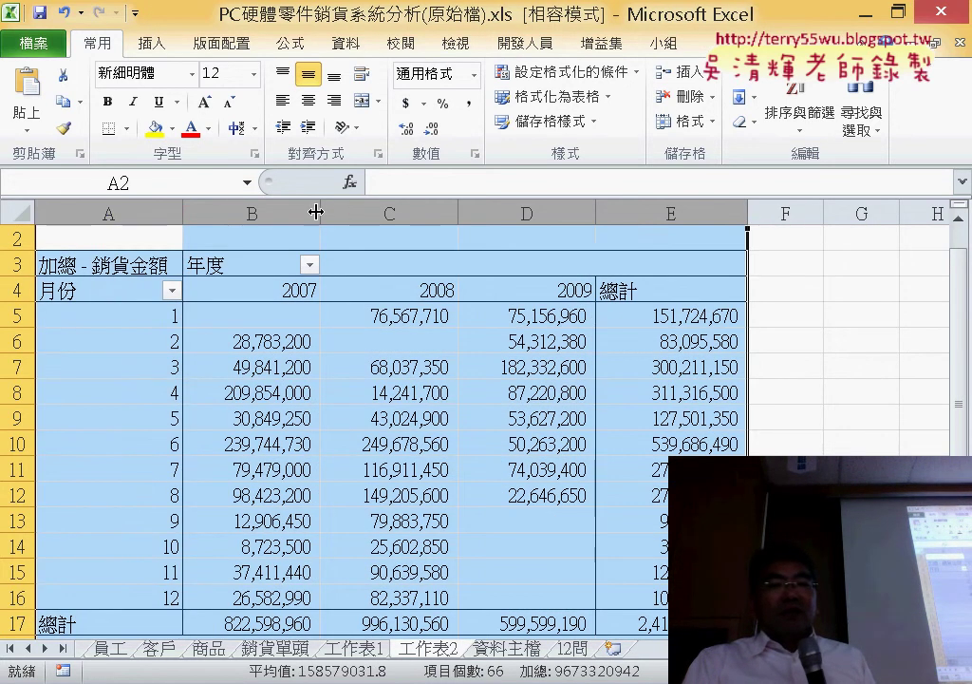
drag(315, 212, 291, 212)
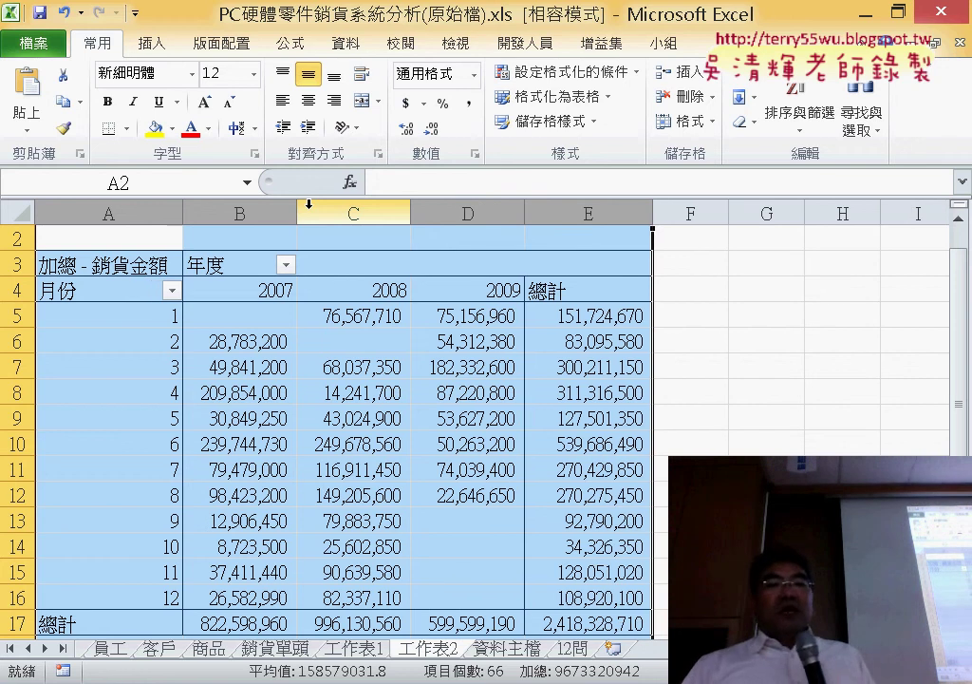
Reselect the pivot's sales figures and bring up the 樞紐分析表6 PivotTable name and options
click(273, 347)
mouse_move(243, 314)
mouse_down()
mouse_move(518, 551)
mouse_move(588, 596)
mouse_up()
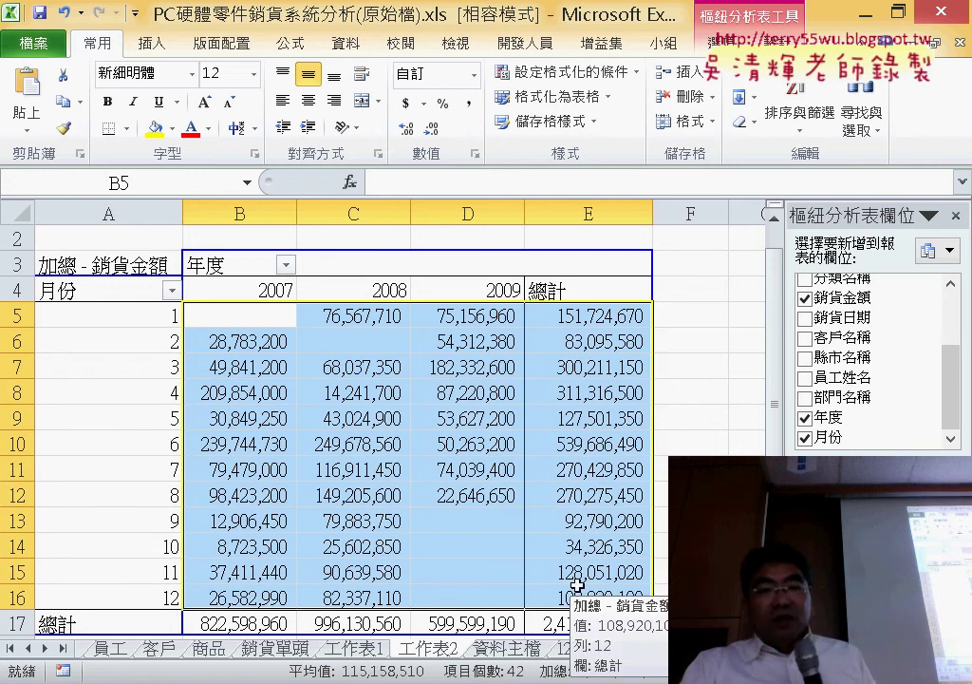
click(723, 43)
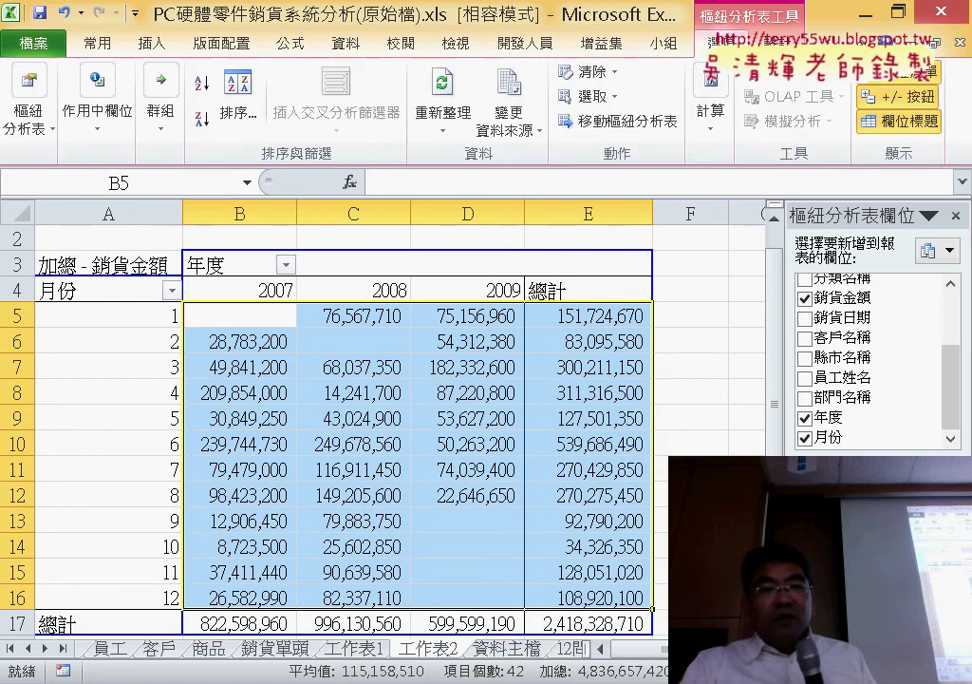
click(31, 126)
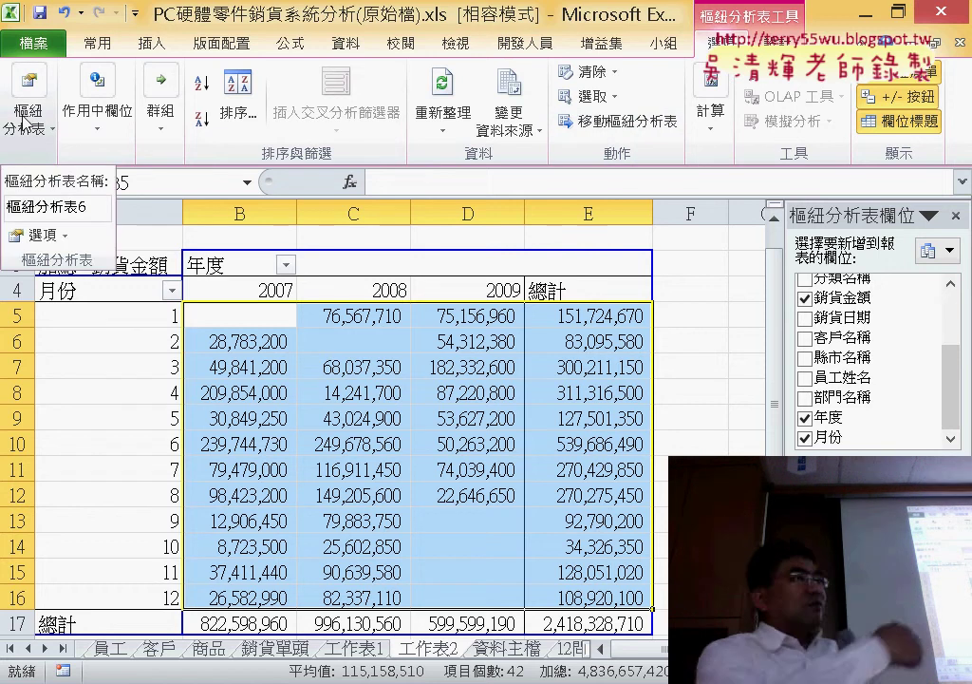
Set the pivot's PivotTable Options so empty cells show 0
click(21, 233)
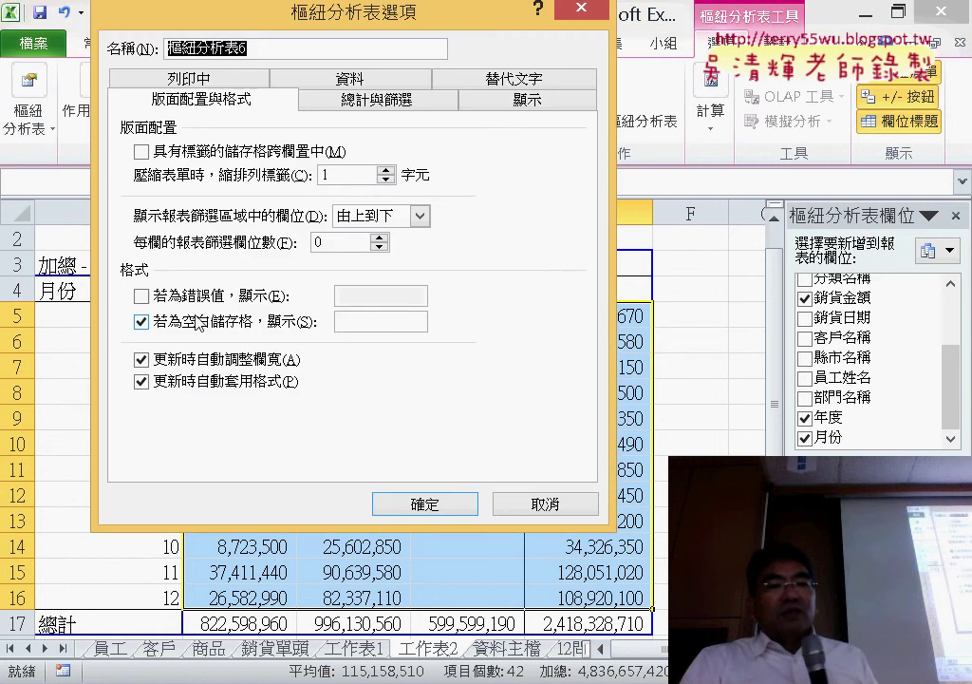
click(356, 322)
text(0)
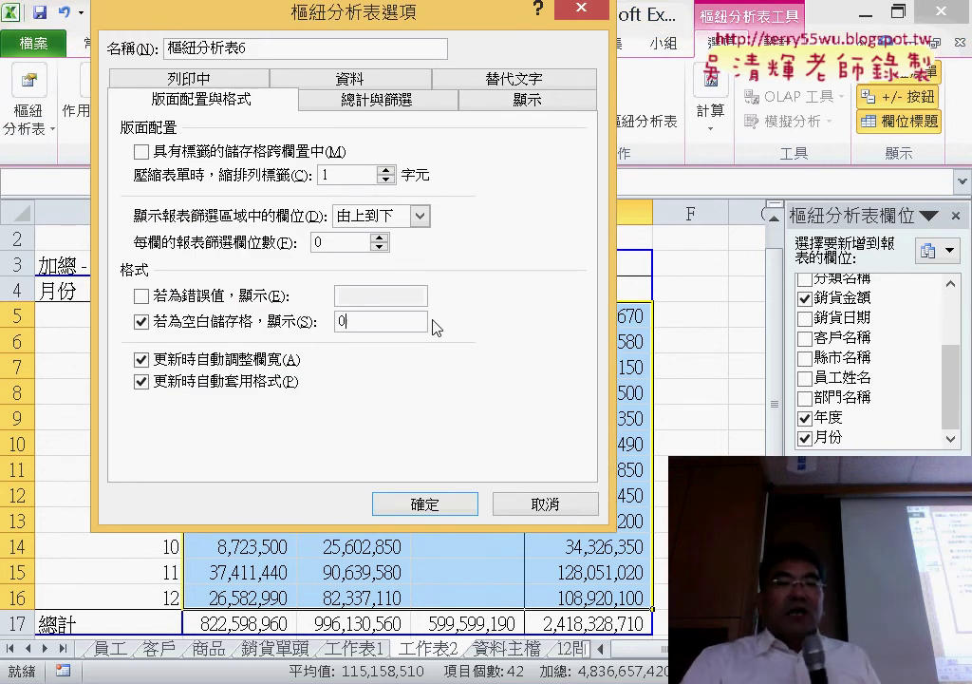
click(445, 506)
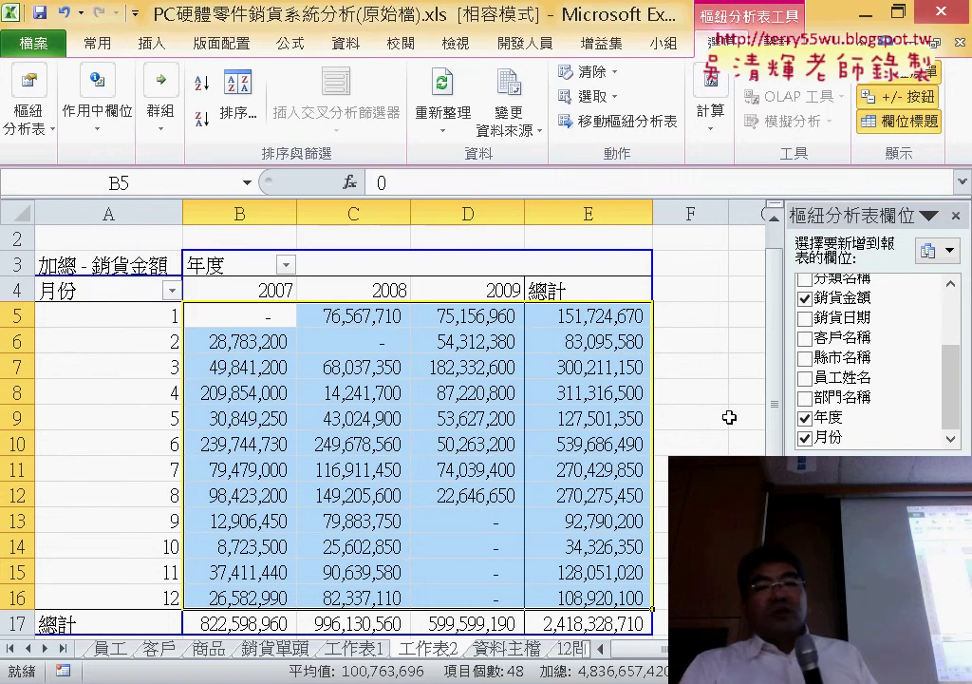
Deselect the pivot figures and go to the 12問 question sheet
scroll(707, 419, down, 1)
scroll(483, 357, up, 1)
click(260, 319)
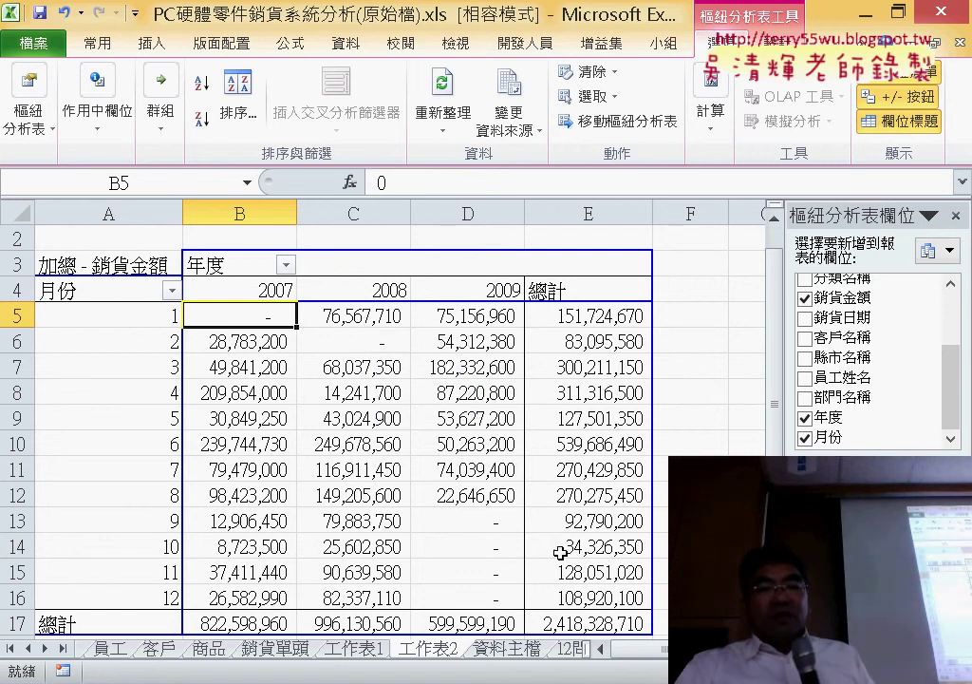
click(573, 648)
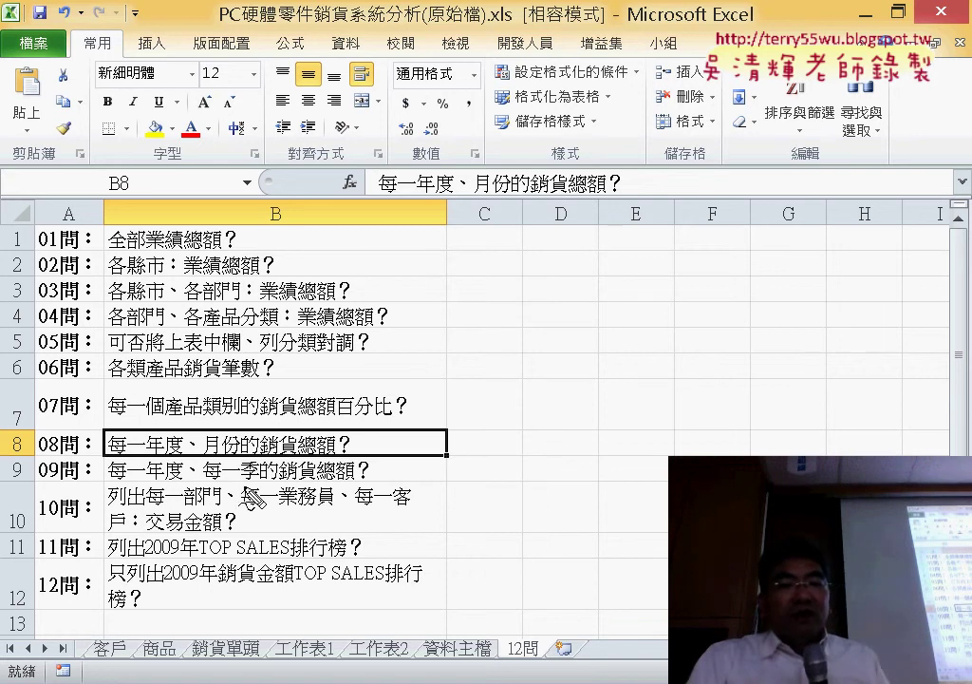
Circle 每一季 in question 09, clear the mark, and return to the 工作表2 pivot
mouse_move(266, 489)
mouse_down()
mouse_move(261, 455)
mouse_move(253, 484)
mouse_up()
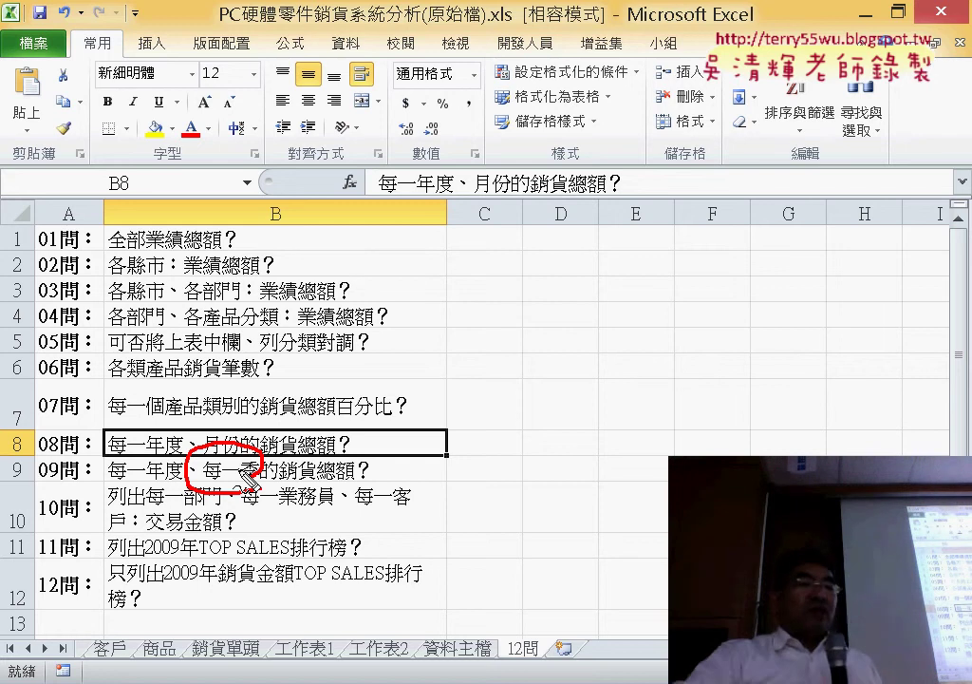
key(Escape)
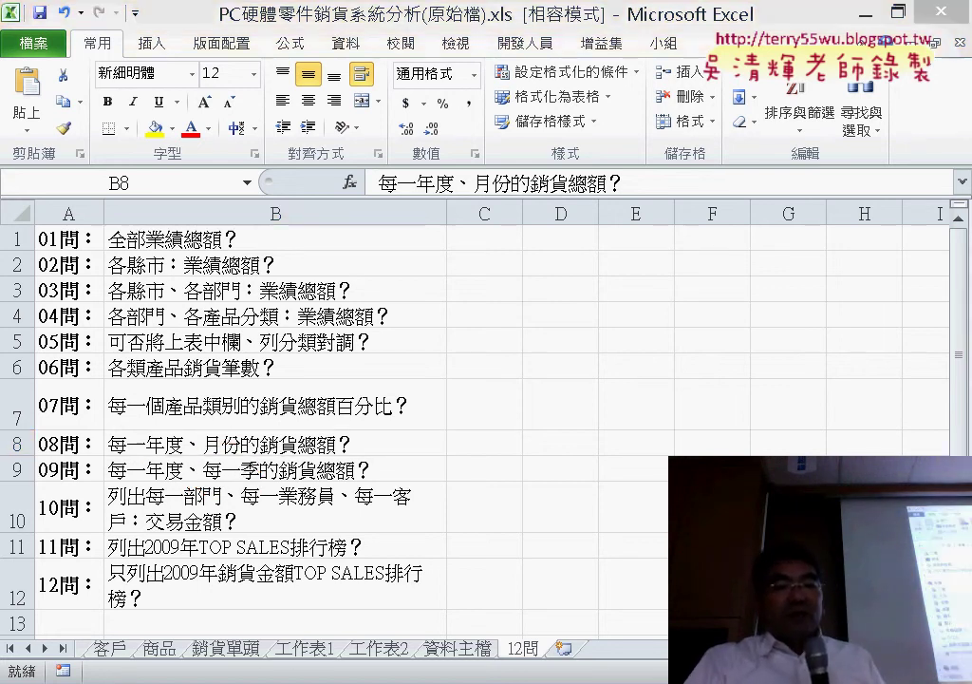
key(alt+Tab)
key(alt+Tab)
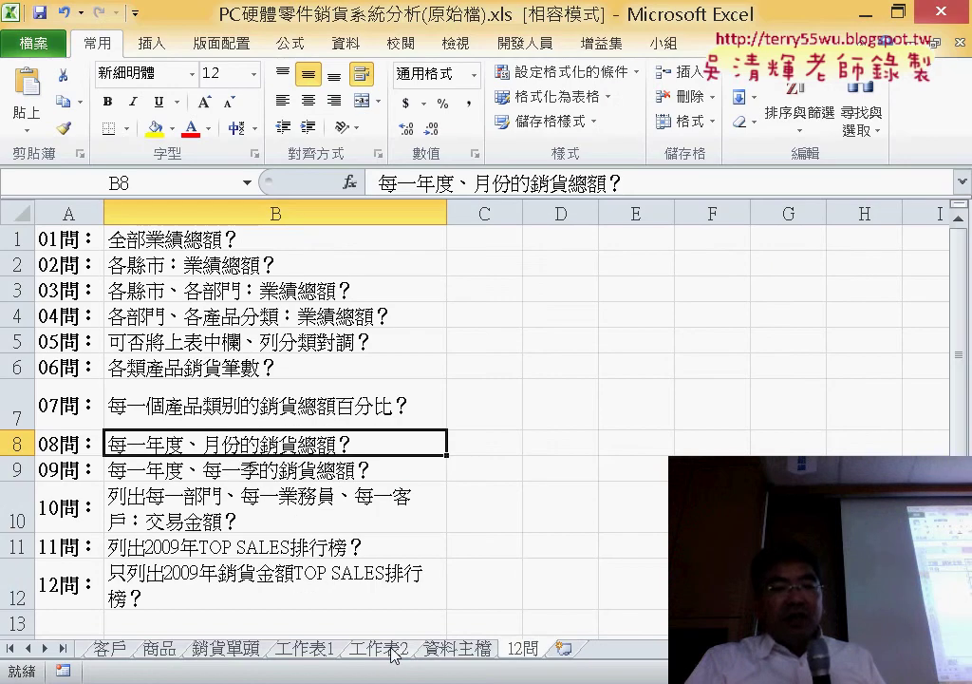
click(379, 650)
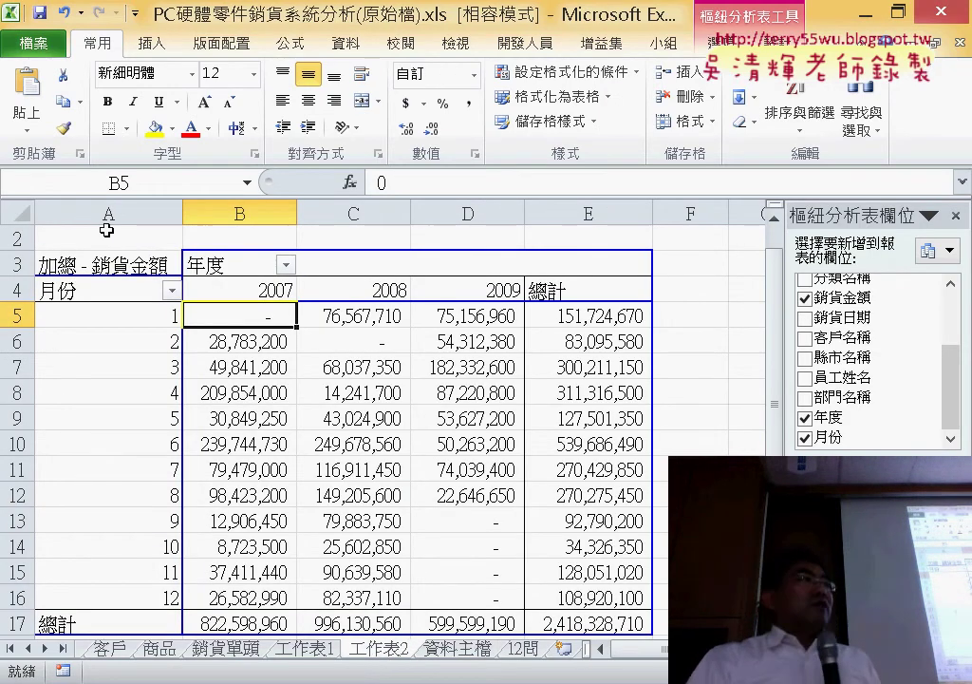
Group the month labels by 3 into quarters 1-3 through 10-12, then select the 1-3 row
right_click(95, 322)
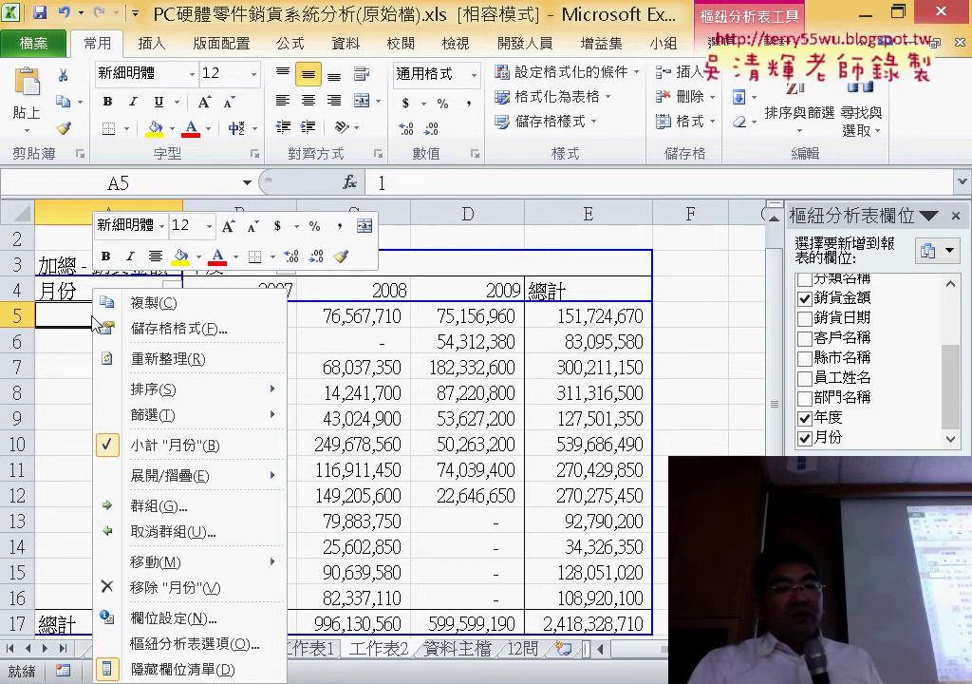
click(169, 508)
drag(179, 429, 351, 57)
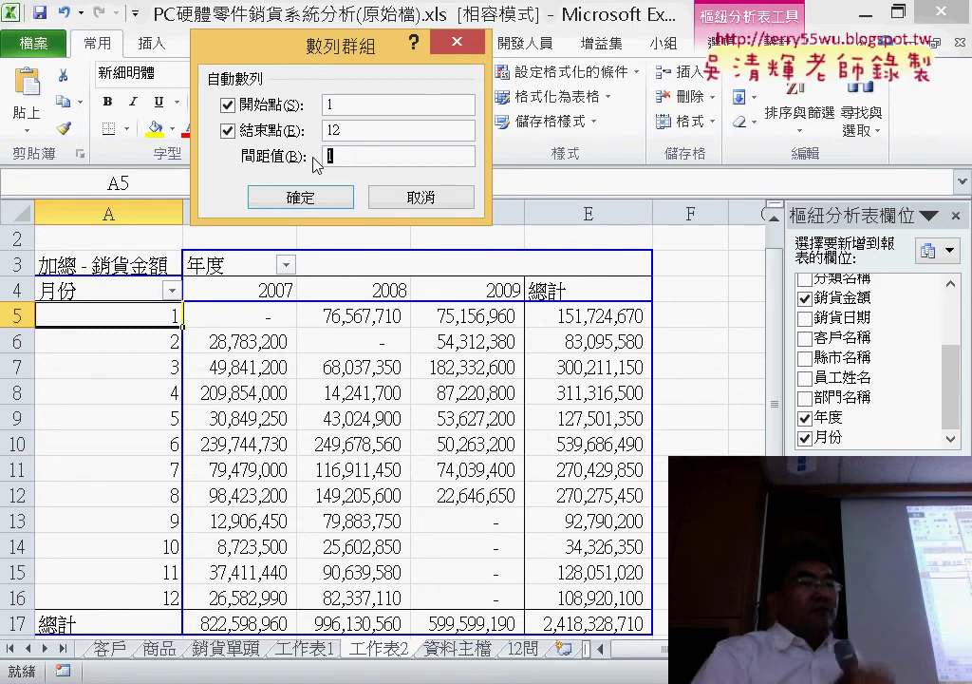
text(3)
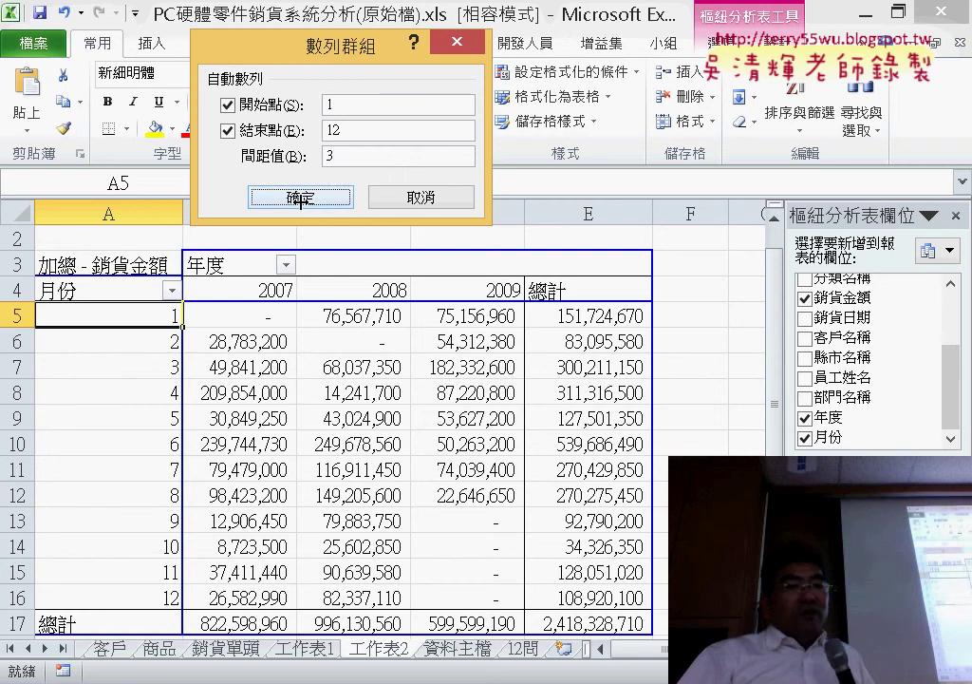
click(302, 198)
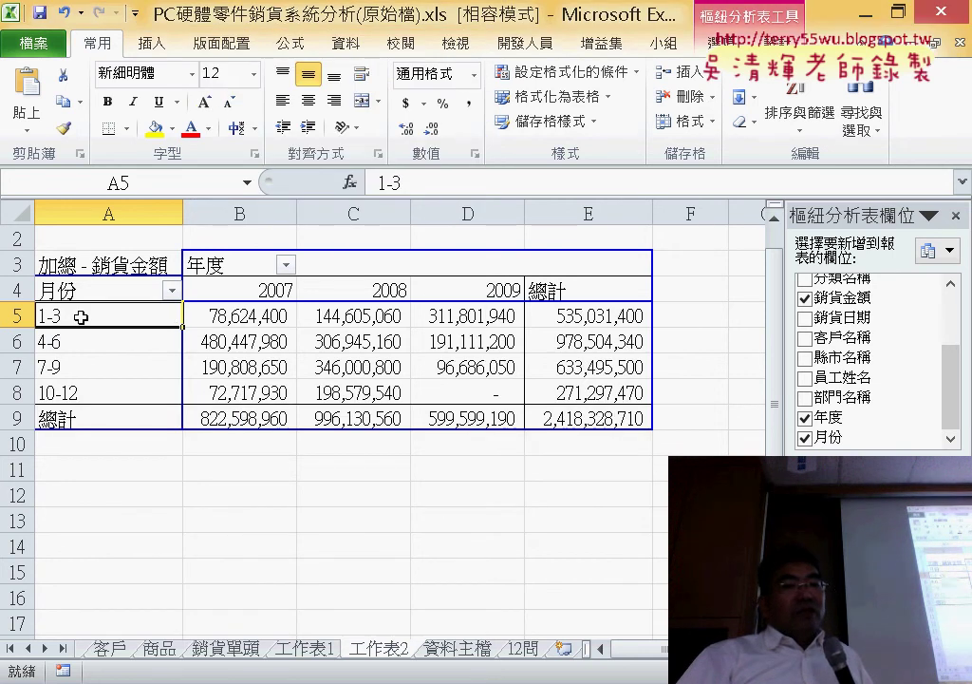
drag(198, 315, 590, 315)
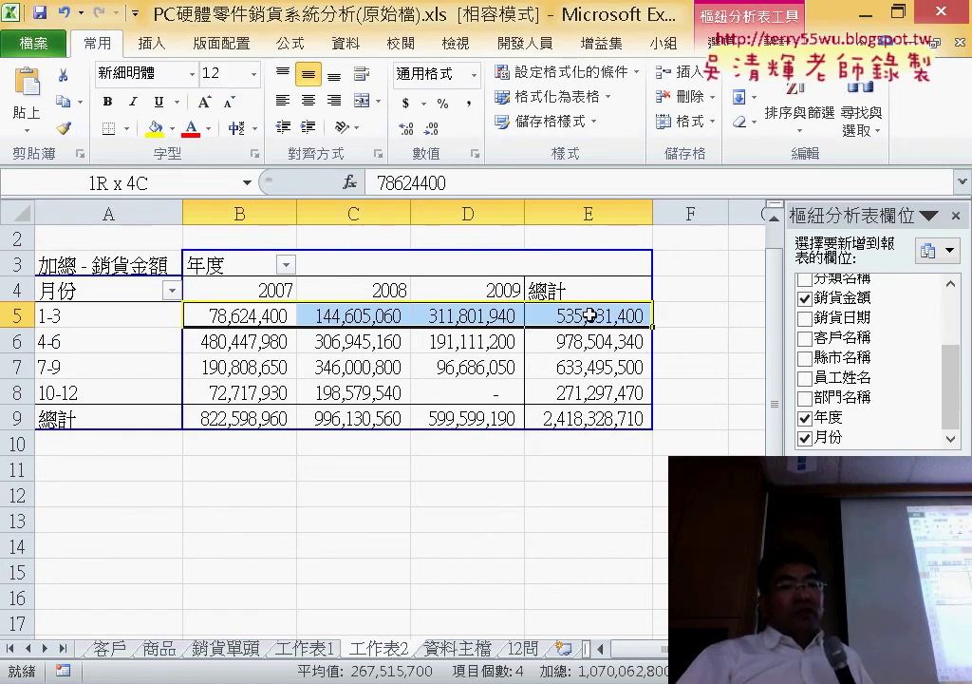
drag(137, 342, 590, 340)
click(390, 341)
click(135, 341)
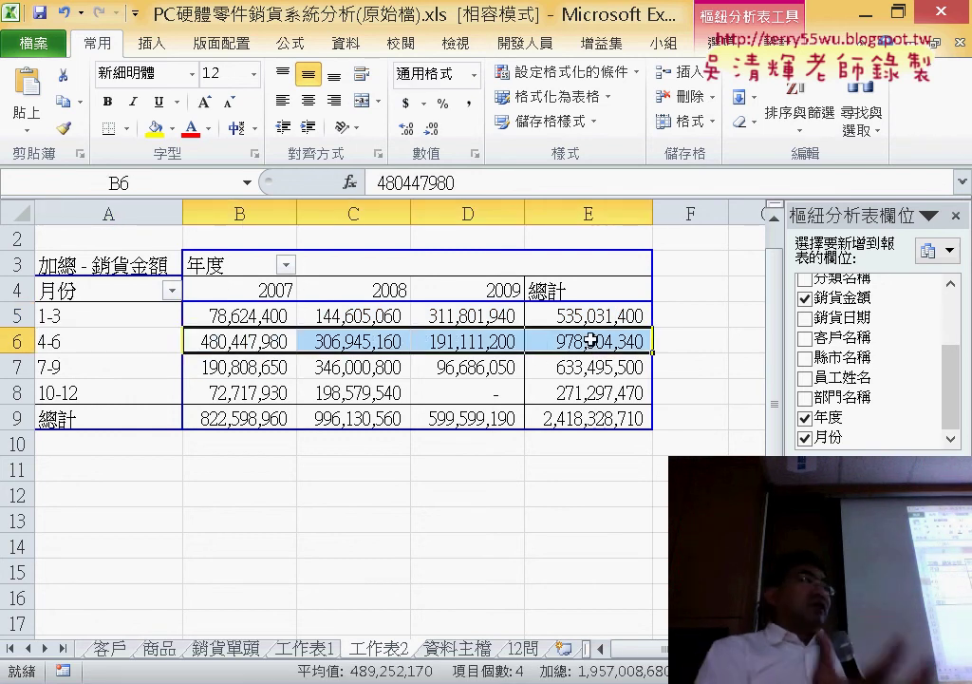
mouse_move(591, 340)
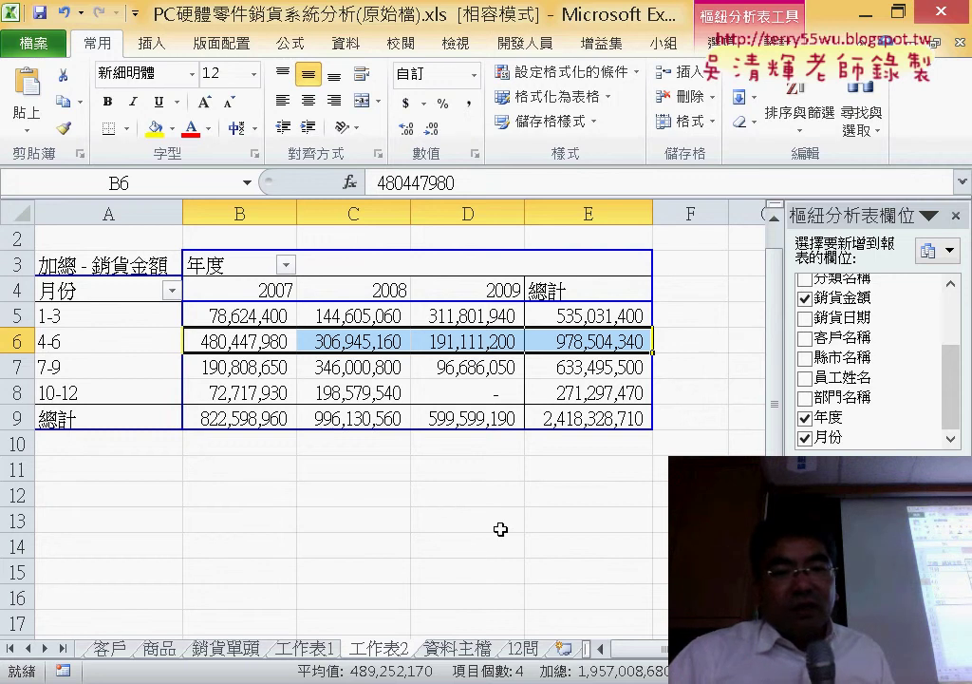
Create a new PivotTable from the 資料主檔 data on a new worksheet
click(458, 647)
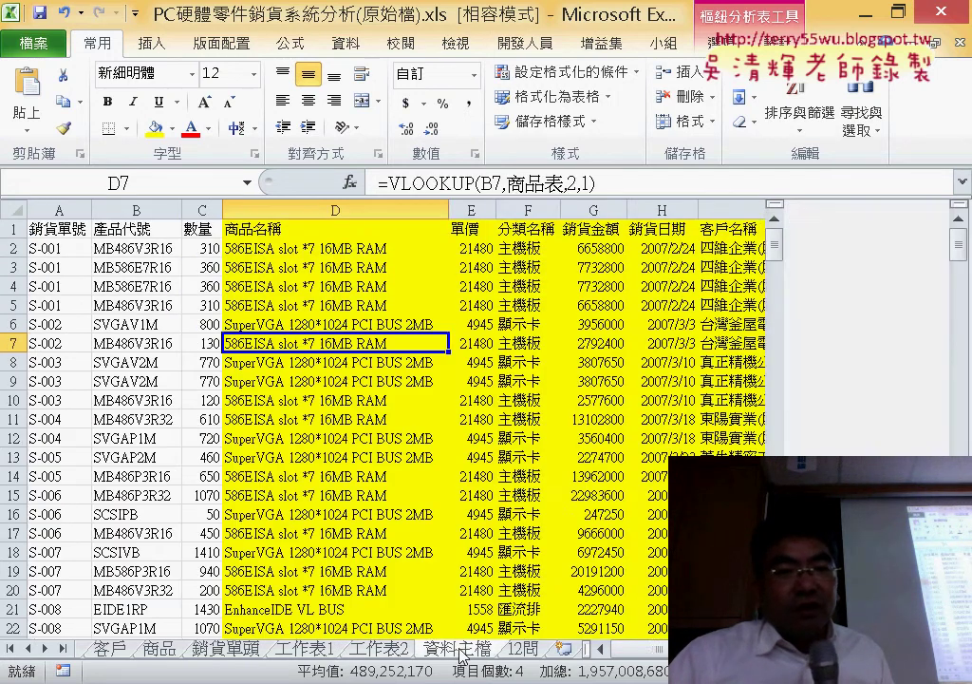
click(152, 43)
click(31, 90)
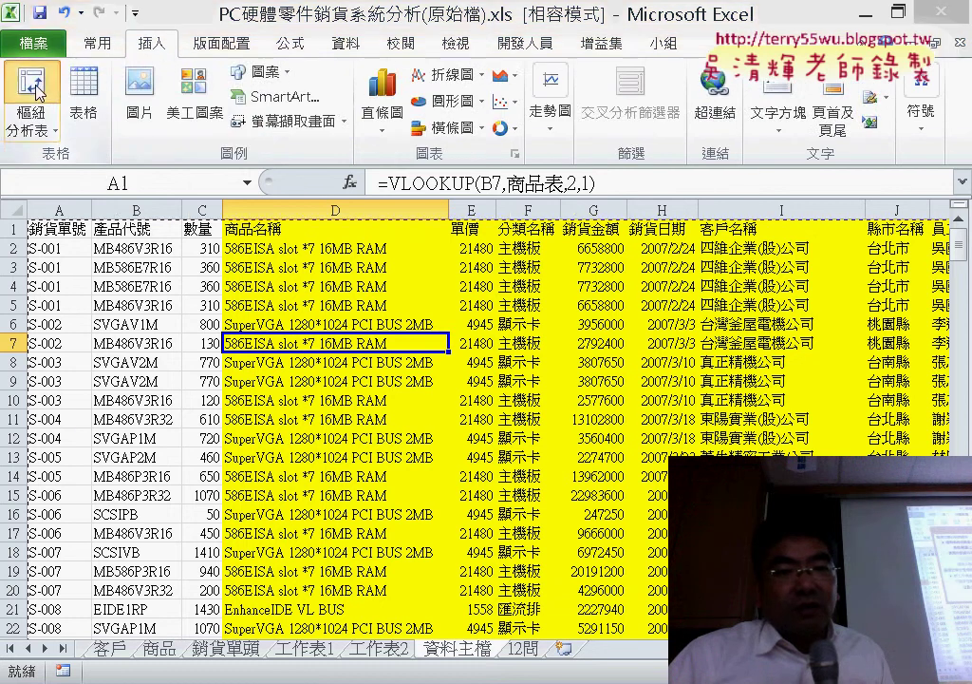
click(449, 396)
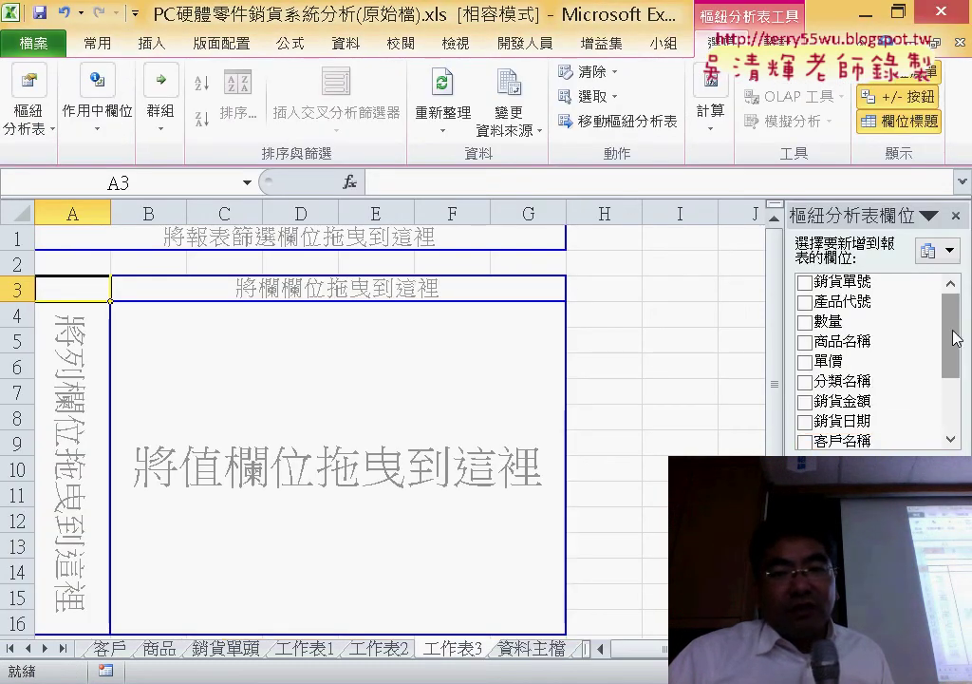
Add 月份 as rows, 年度 as columns and summed 銷貨金額 as values, then select the quarter labels
drag(949, 314, 940, 413)
click(839, 439)
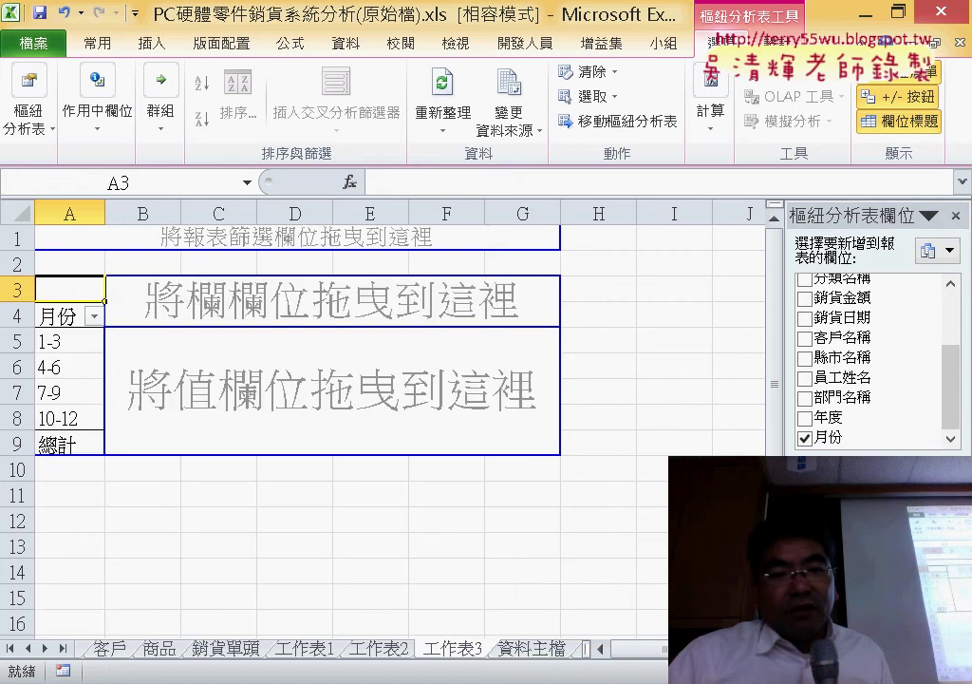
click(806, 417)
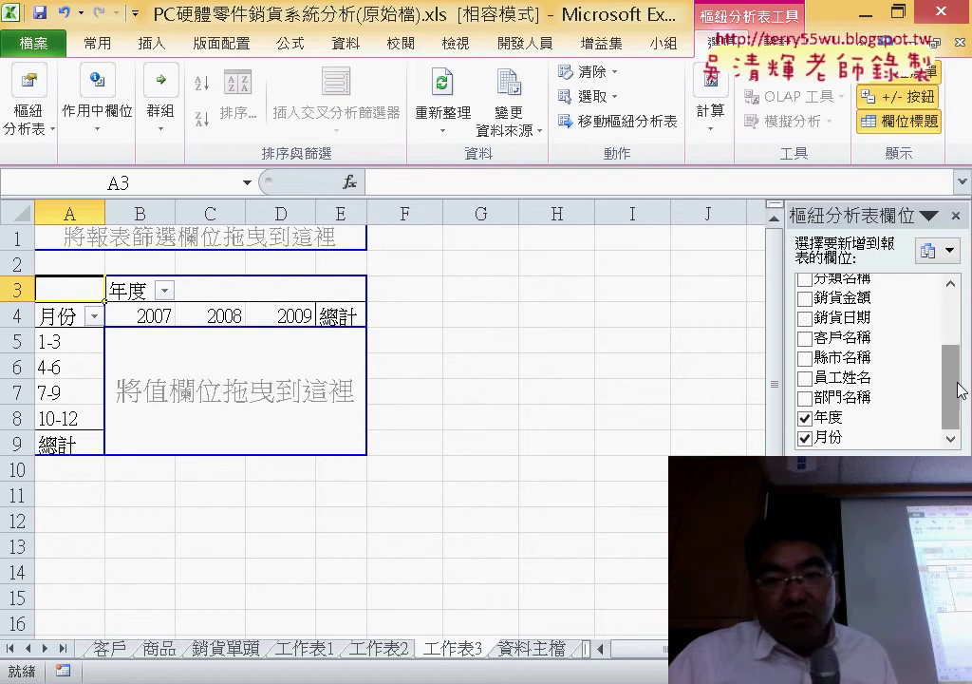
drag(826, 298, 237, 391)
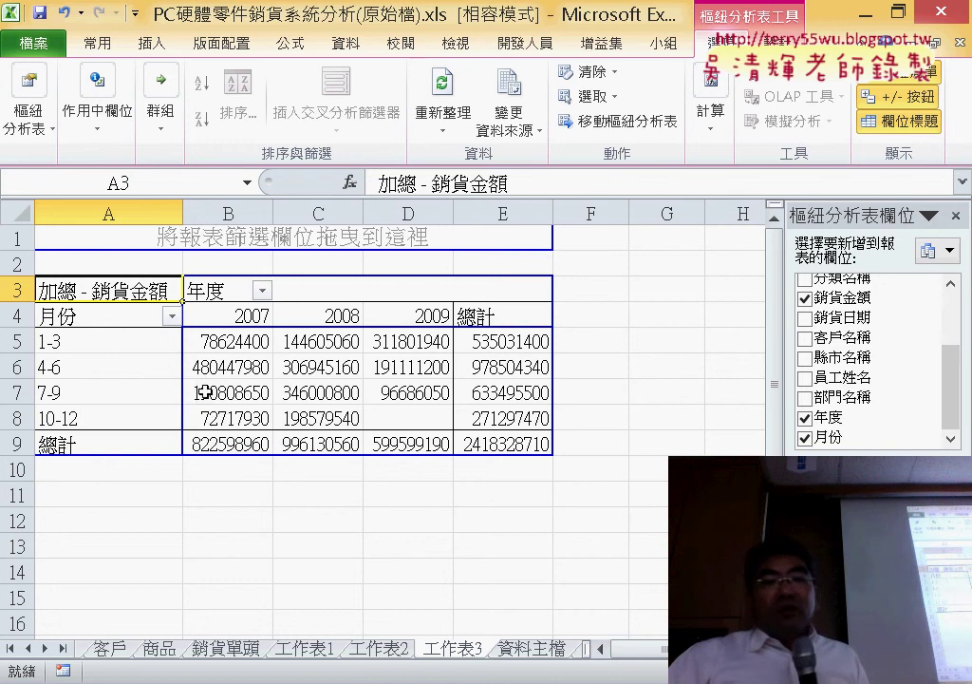
drag(93, 341, 96, 405)
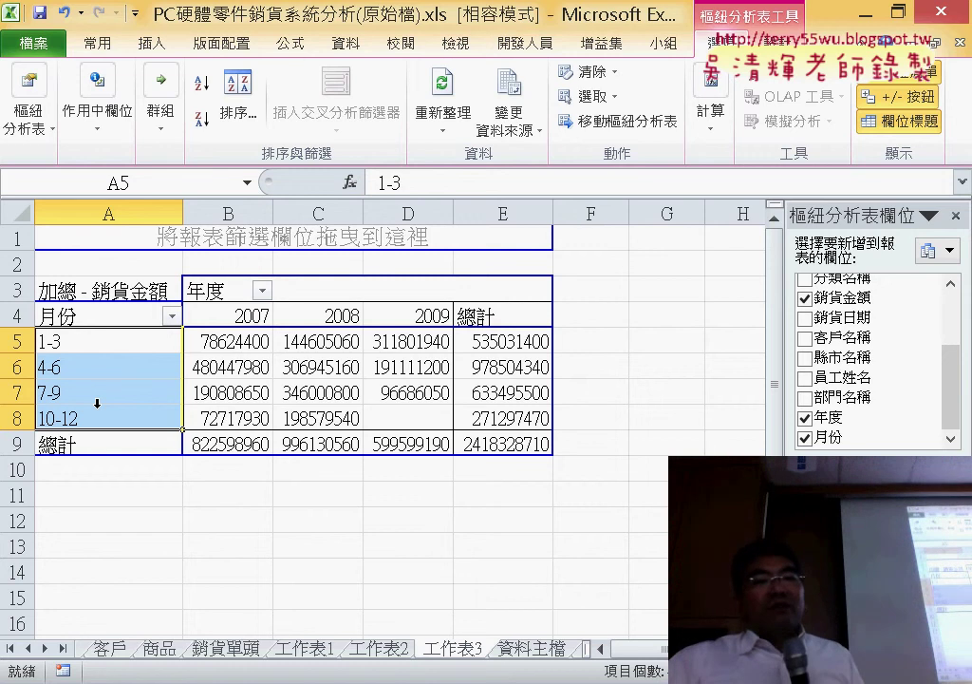
Open the Grouping settings for the 月份 labels and cancel without changes
right_click(99, 399)
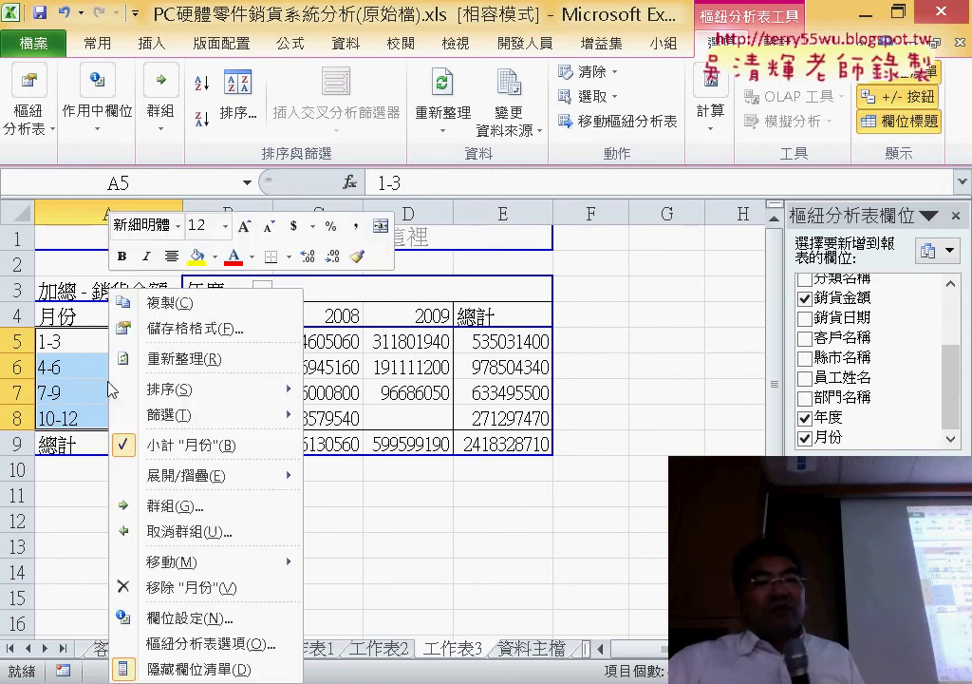
click(195, 515)
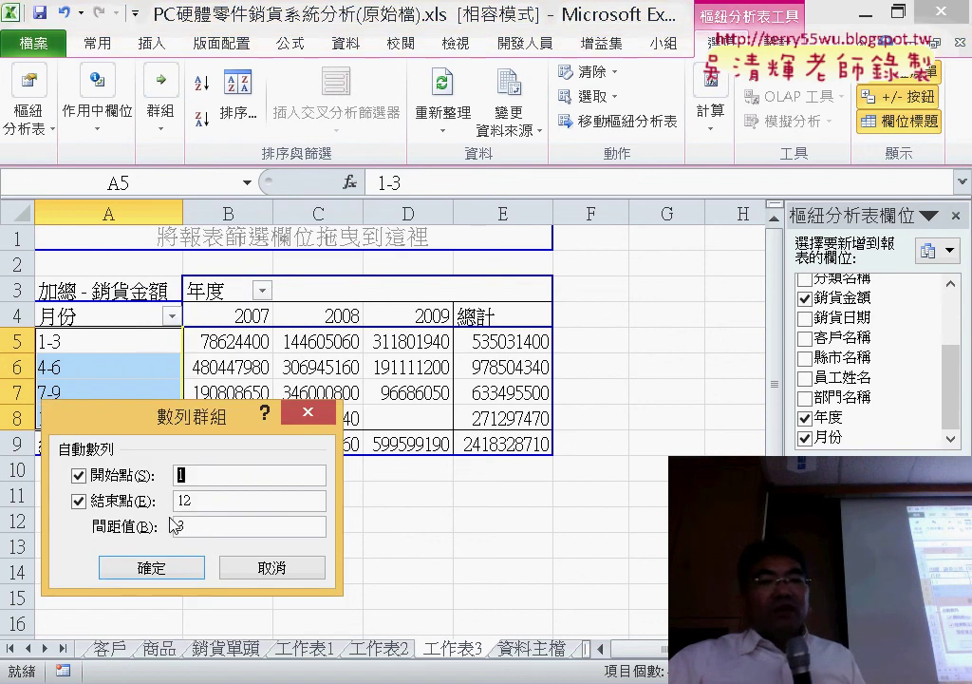
click(300, 568)
Ungroup the quarters back into months 1–12 and return to the 工作表2 sheet
right_click(137, 346)
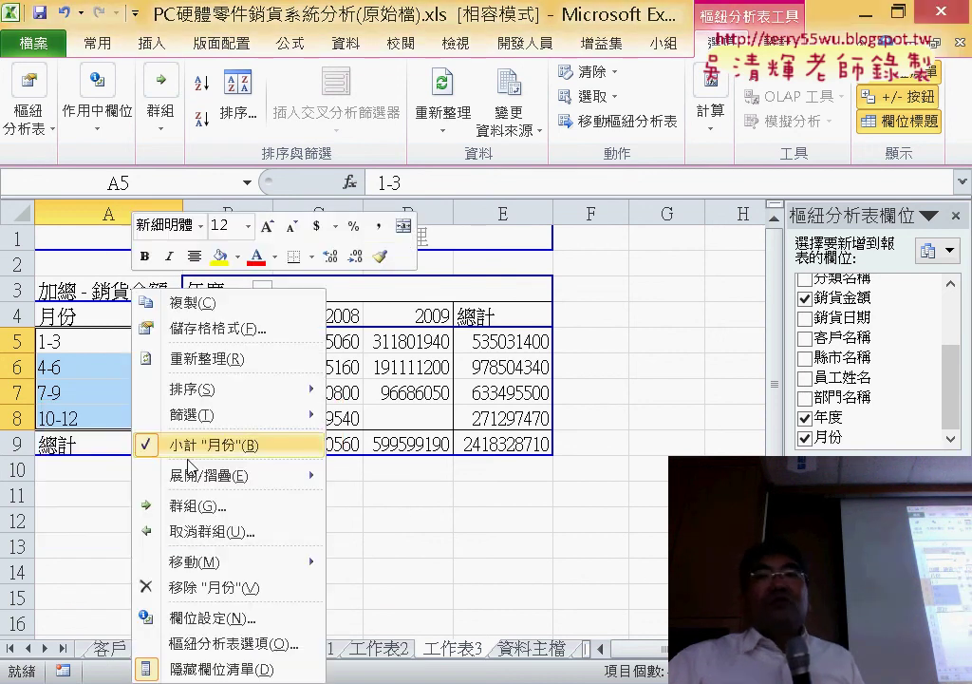
click(209, 534)
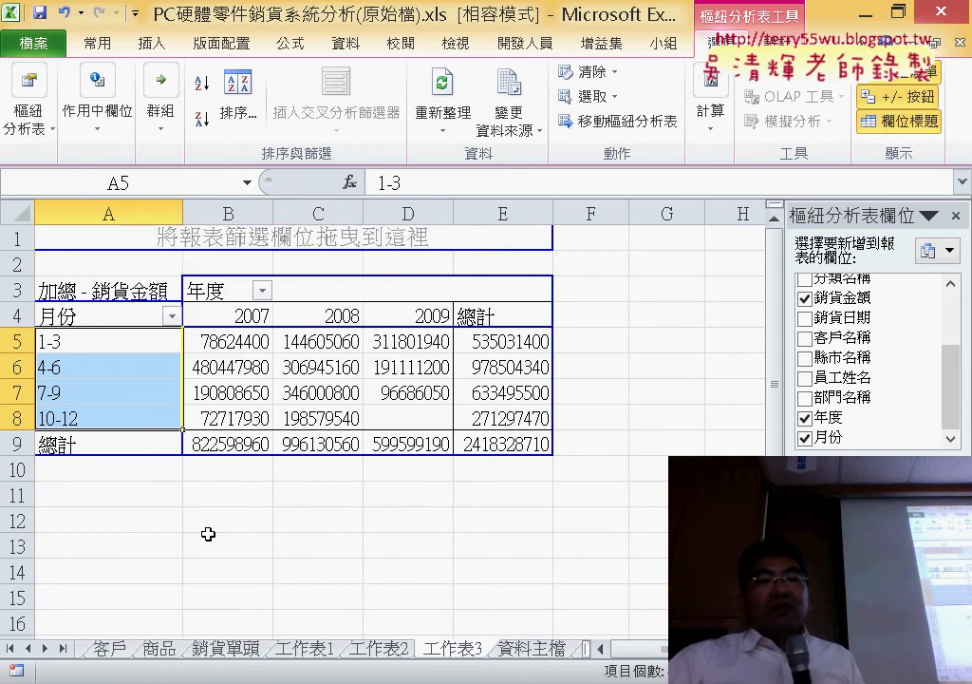
scroll(162, 469, down, 2)
scroll(161, 469, up, 1)
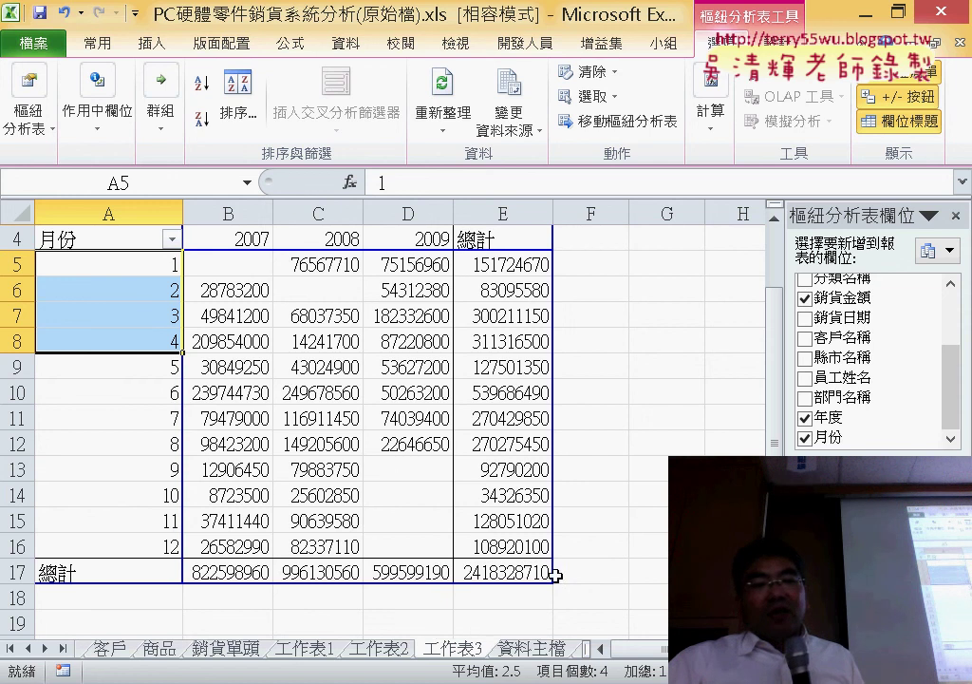
click(389, 650)
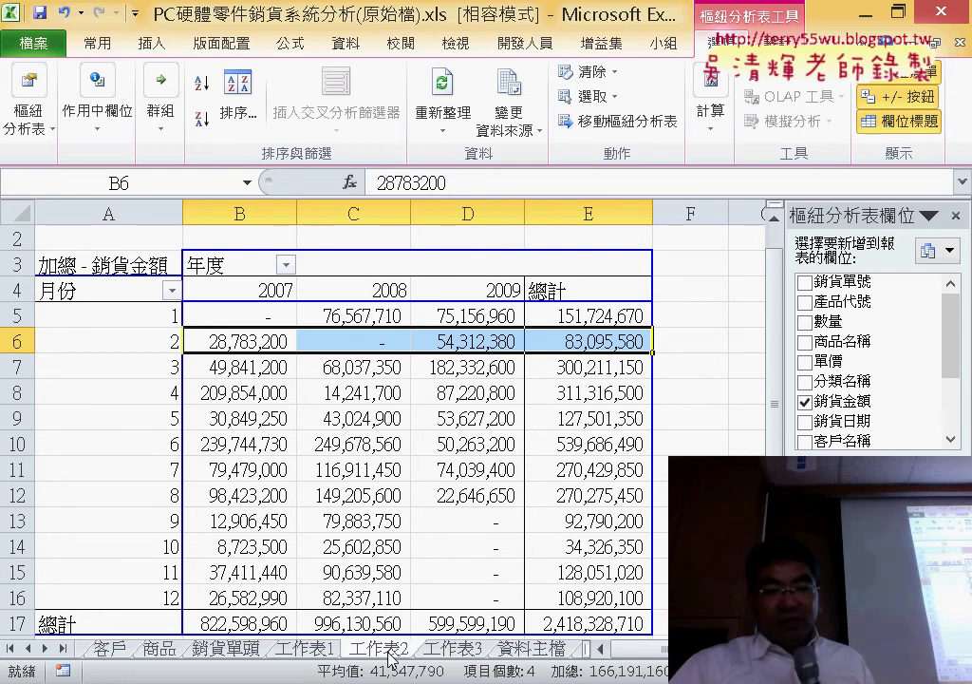
Go through 資料主檔 to the 12問 sheet and select questions 07 through 11
mouse_move(604, 680)
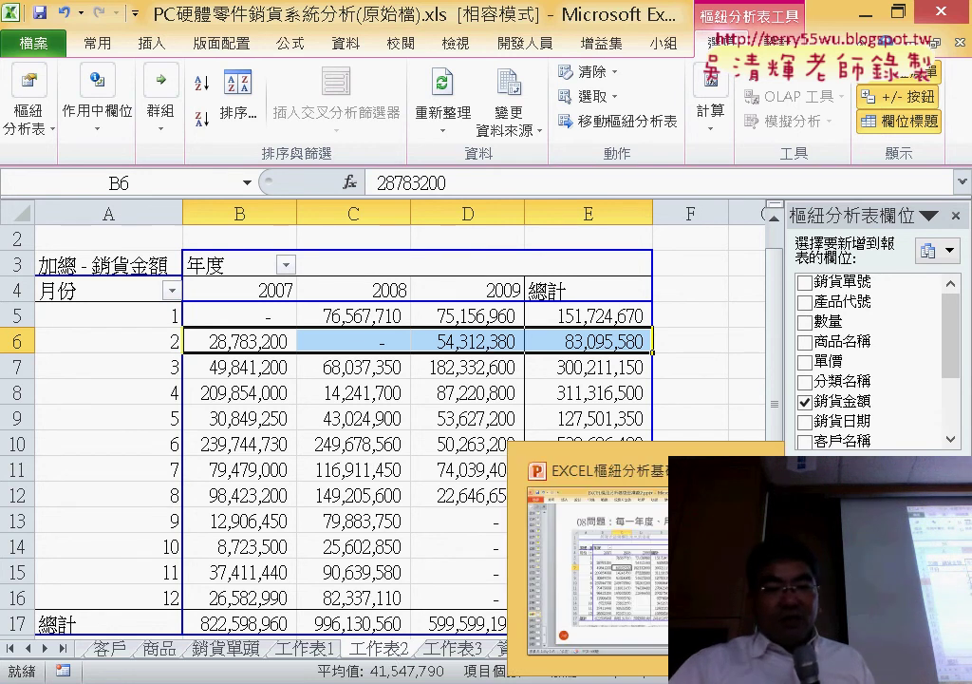
click(532, 648)
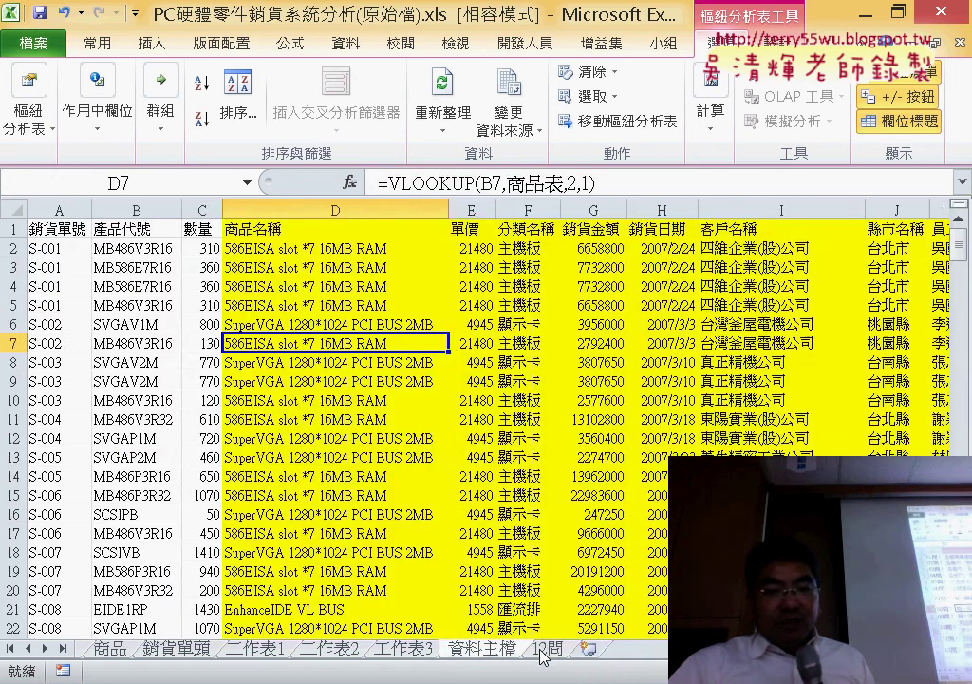
click(551, 649)
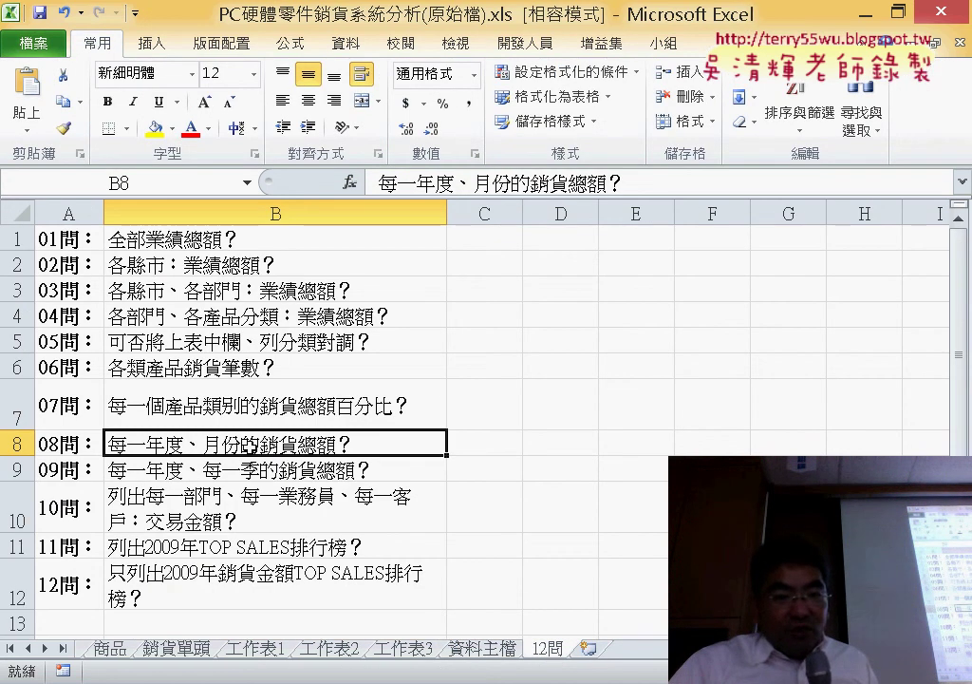
mouse_move(271, 469)
mouse_down()
mouse_move(76, 438)
mouse_move(80, 405)
mouse_up()
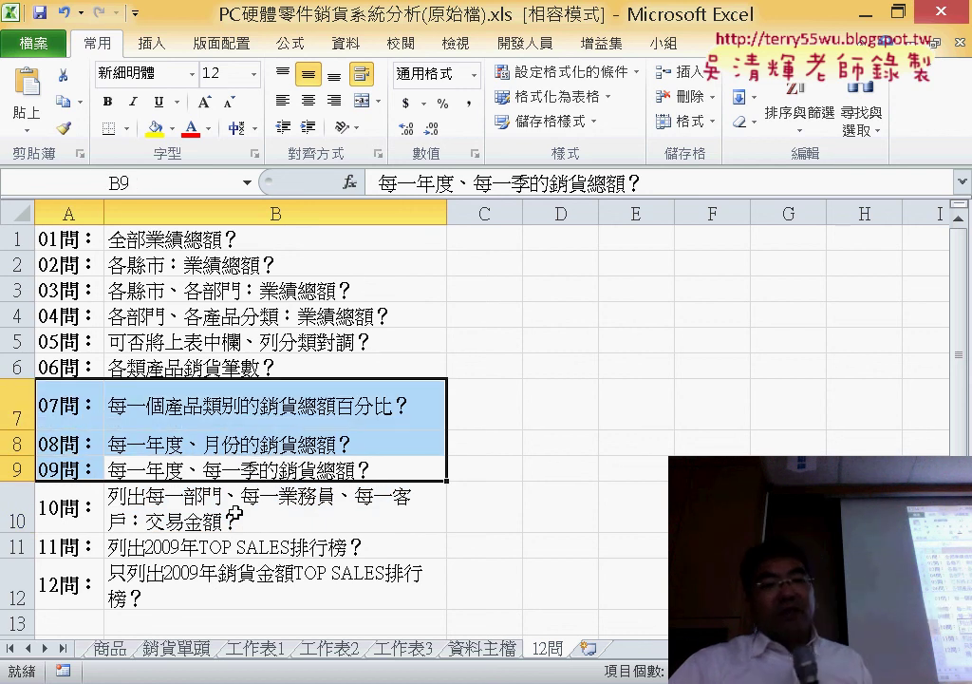
click(348, 517)
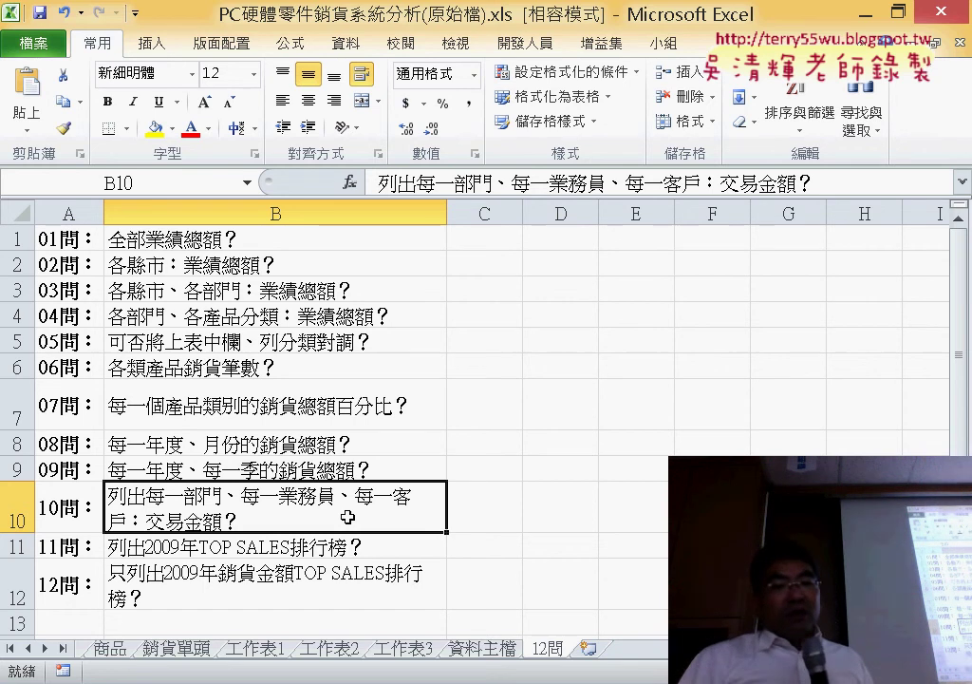
click(236, 548)
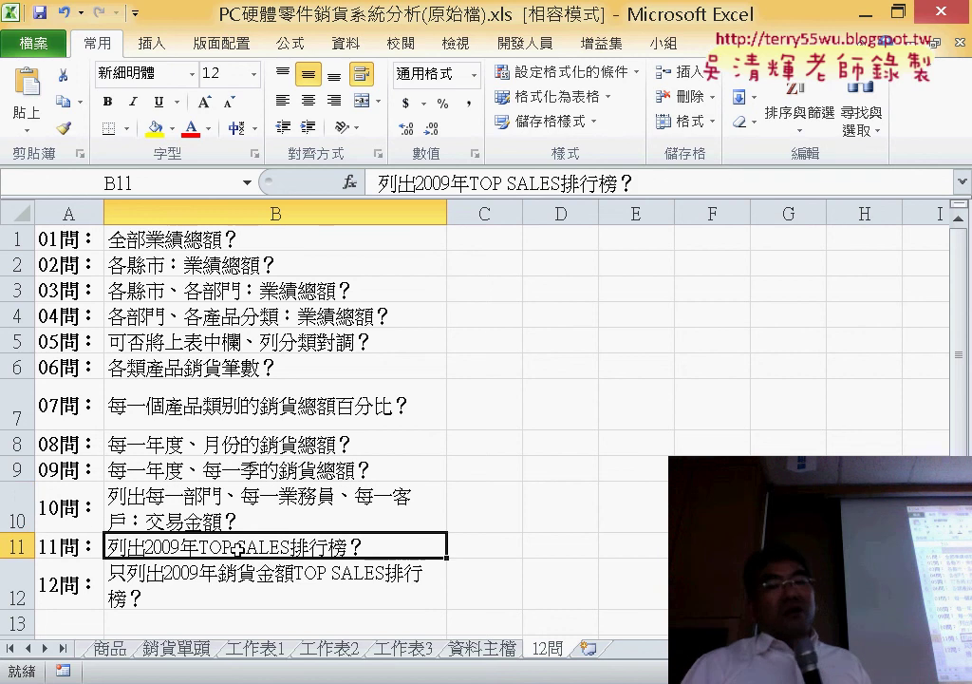
click(270, 594)
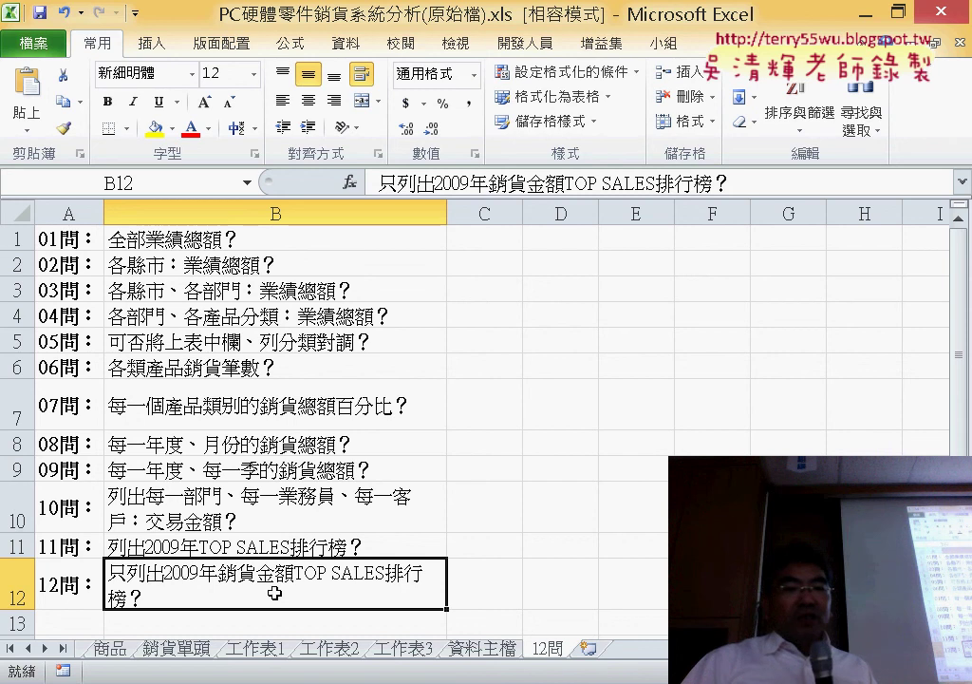
click(319, 415)
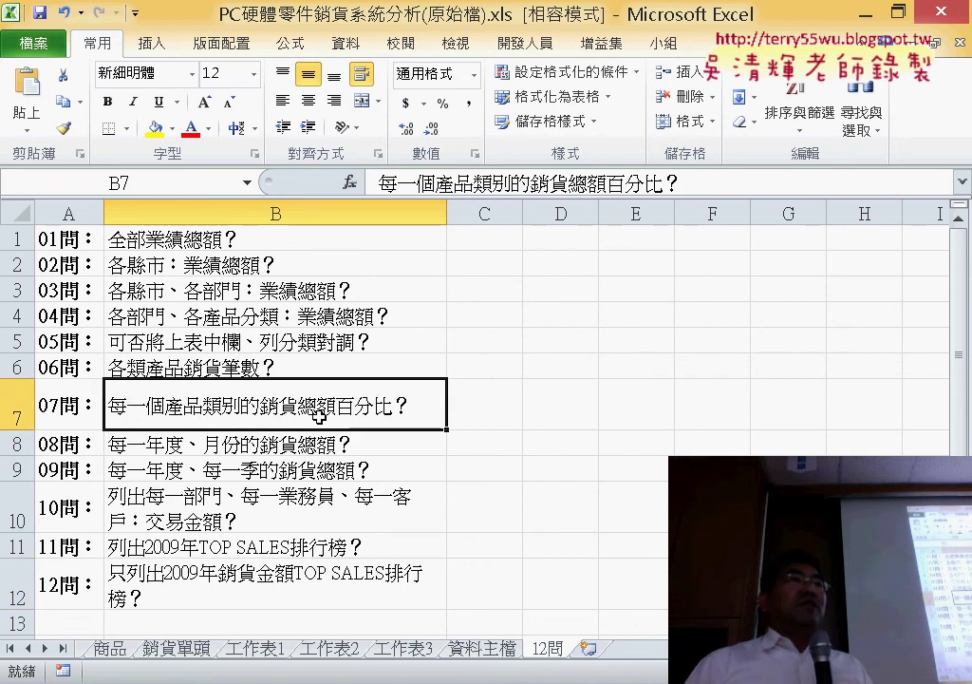